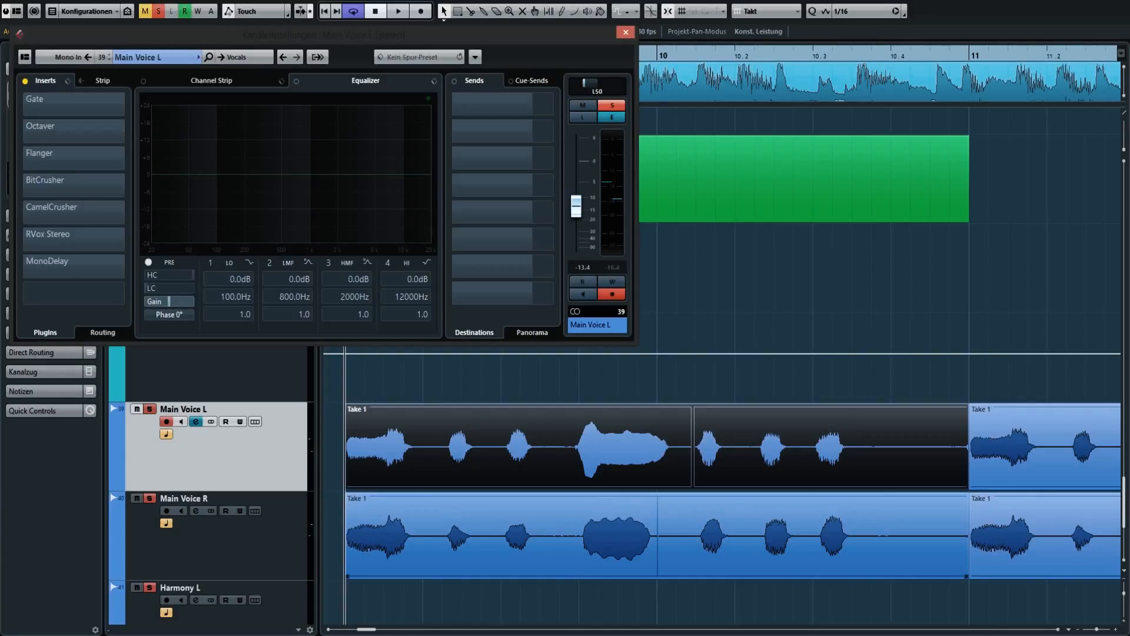
Play the looped vocal section once with all inserts on the Main Voice tracks bypassed.
{"action": "key", "text": "space"}
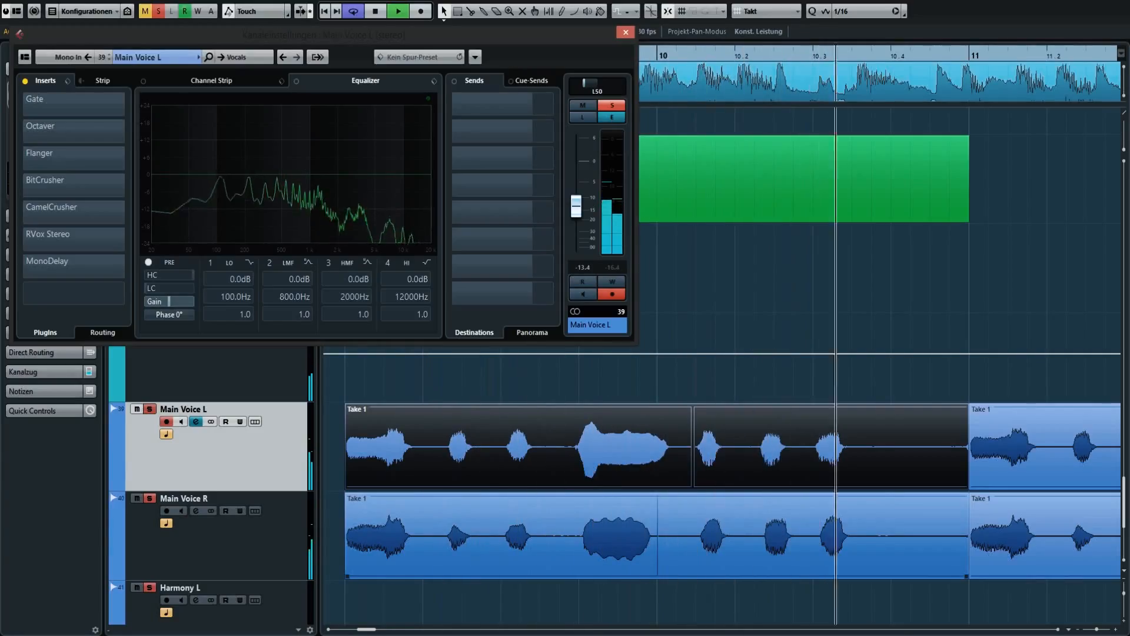
{"action": "key", "text": "space"}
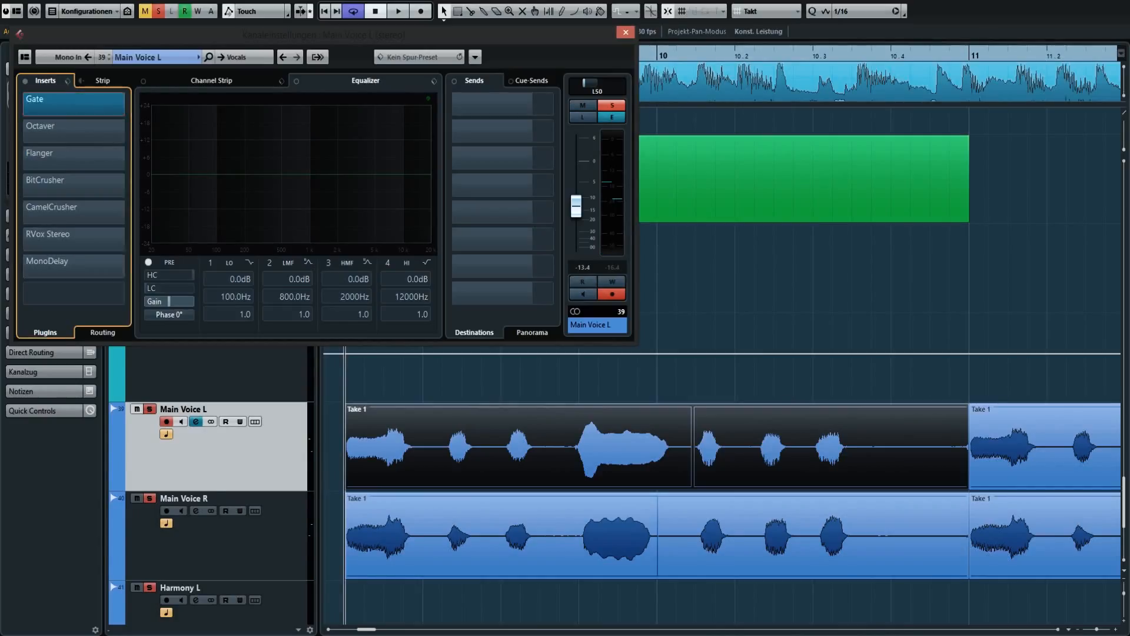
Activate the Gate insert on both Main Voice L and Main Voice R and audition the vocals.
{"action": "key", "text": "Down"}
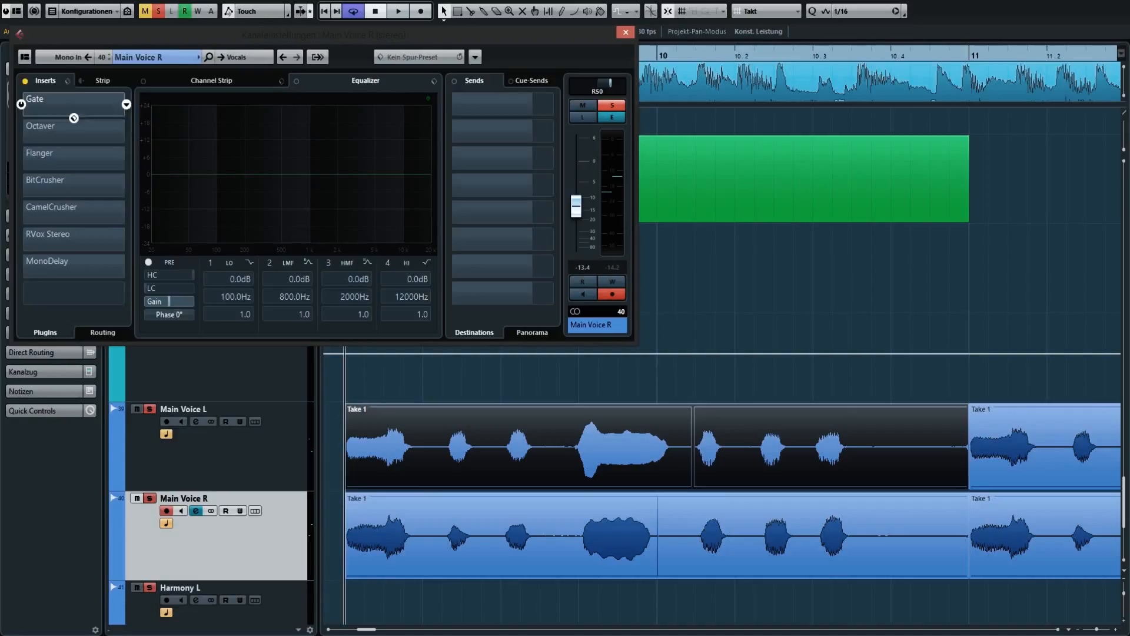
{"action": "key", "text": "Up"}
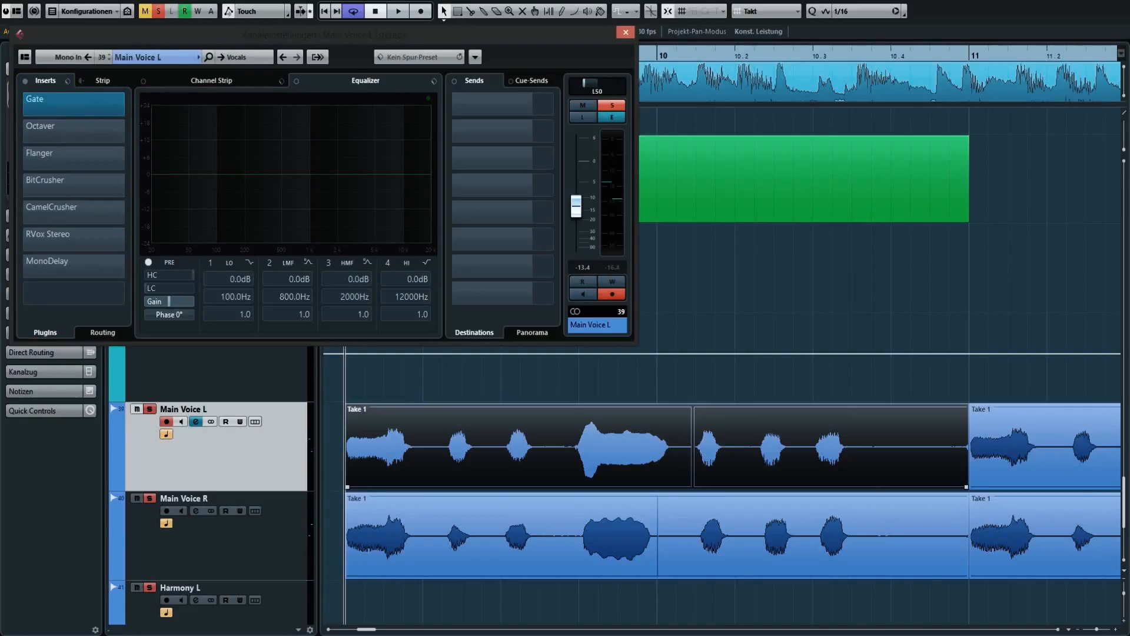
{"action": "key", "text": "space"}
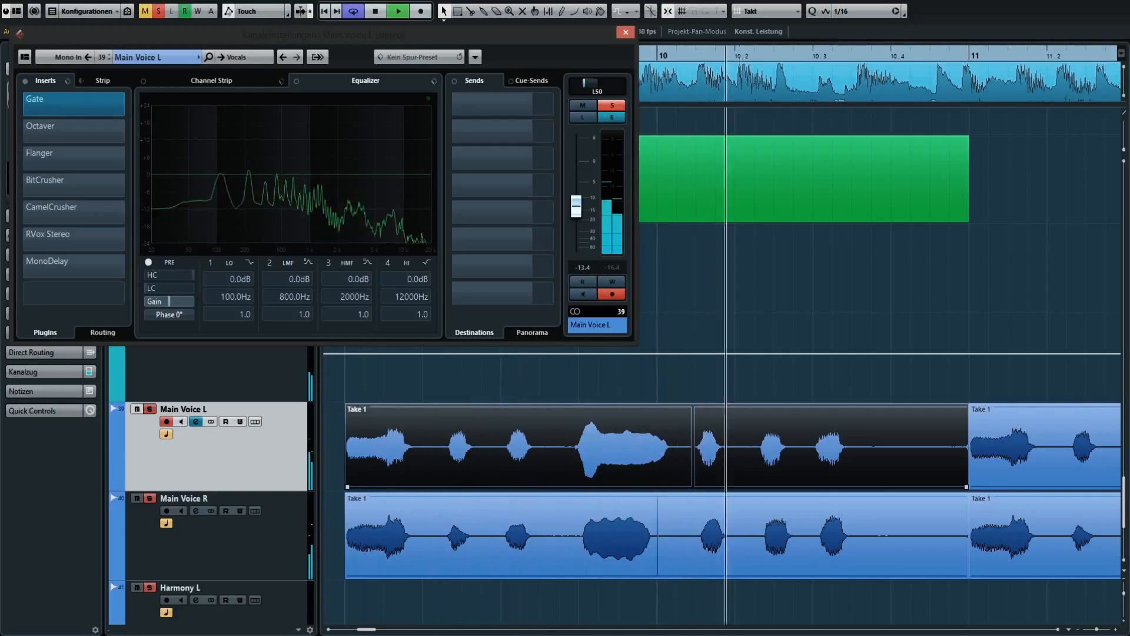
{"action": "key", "text": "space"}
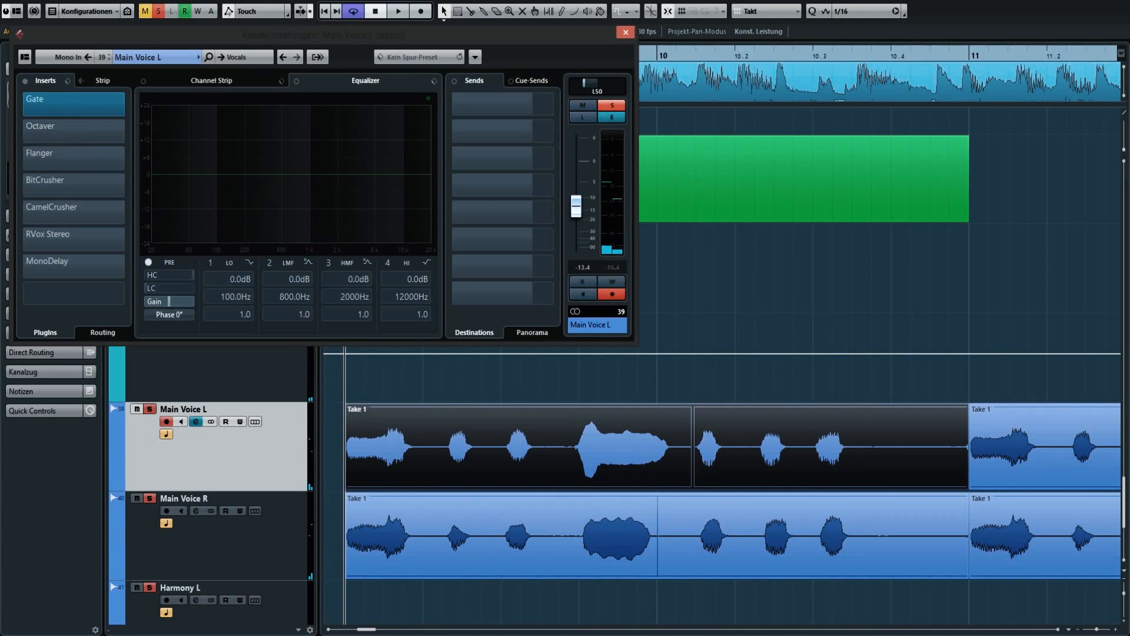
Activate the Octaver on both Main Voice tracks, open its settings on Main Voice L and audition the vocals.
{"action": "left_click", "coordinate": [224, 541]}
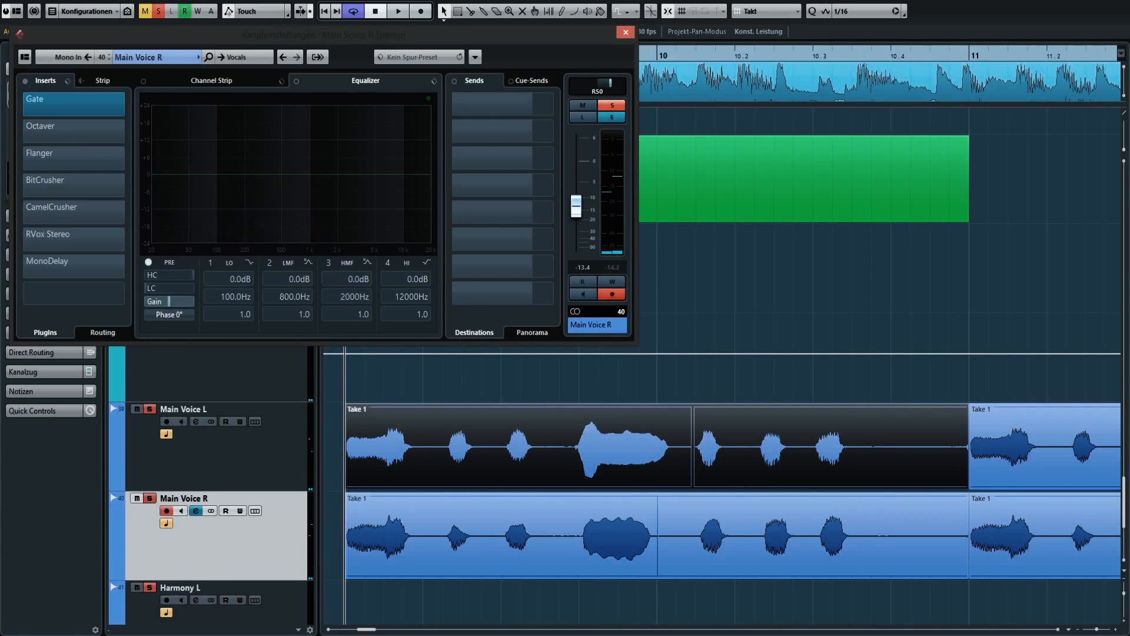
{"action": "left_click", "coordinate": [225, 452]}
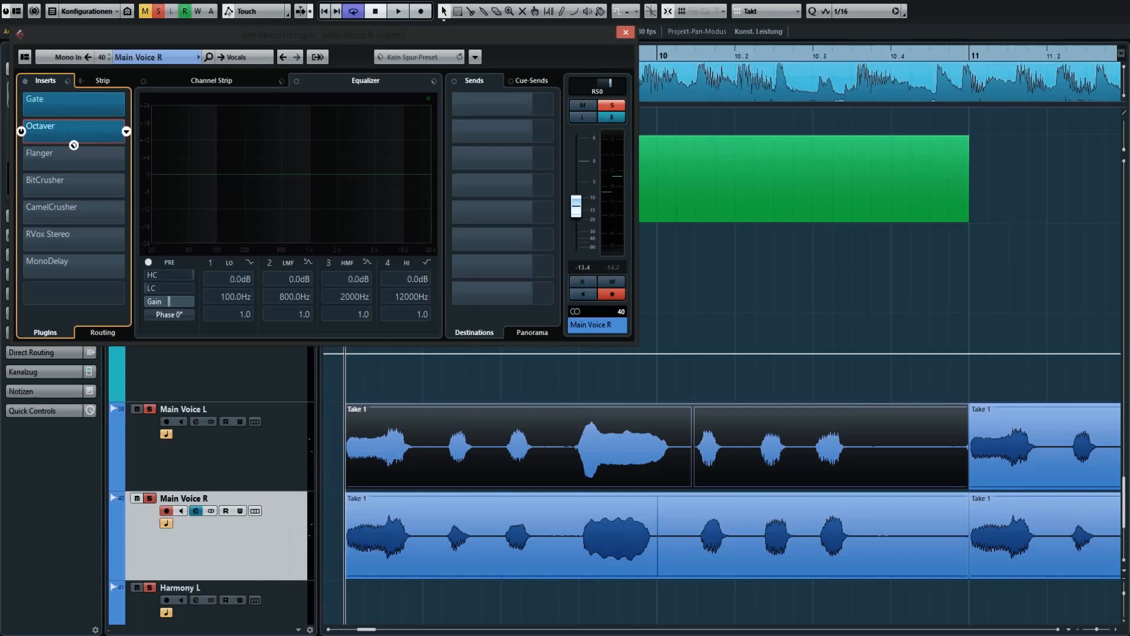
{"action": "key", "text": "Up"}
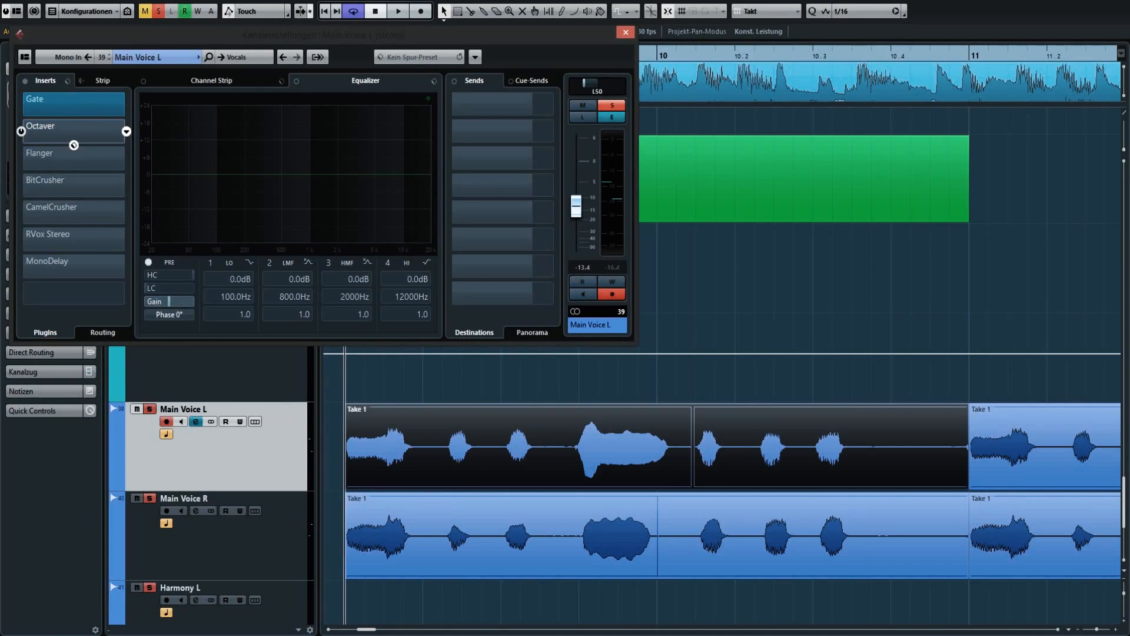
{"action": "left_click", "coordinate": [74, 142]}
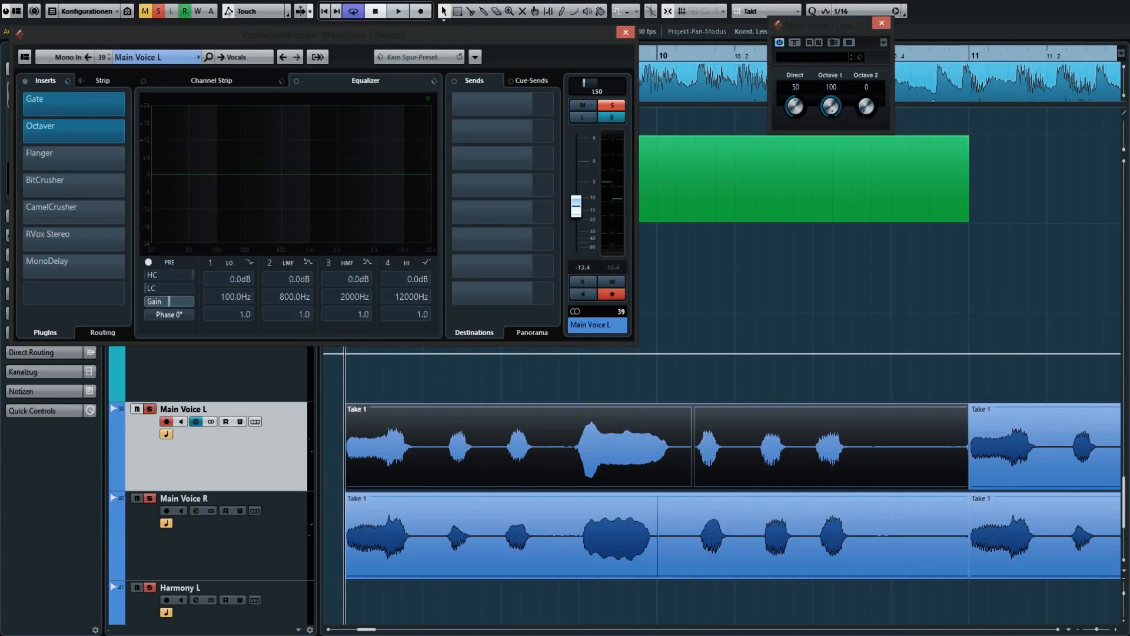
{"action": "key", "text": "space"}
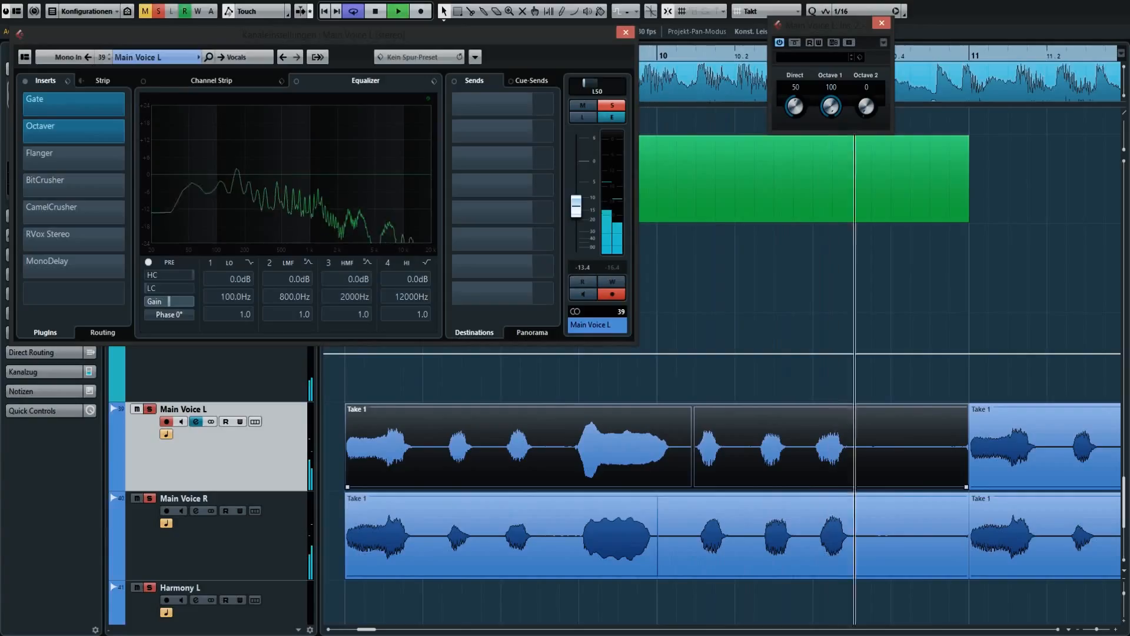
{"action": "key", "text": "space"}
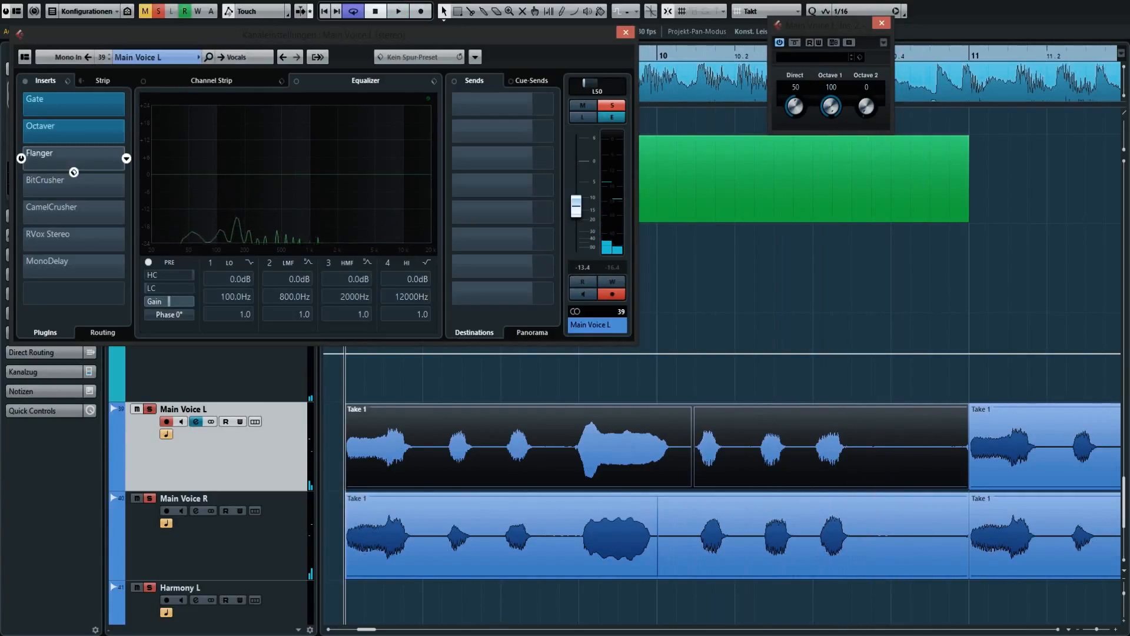
Activate the Flanger on both Main Voice tracks, open its settings on Main Voice L and audition the vocals.
{"action": "key", "text": "Down"}
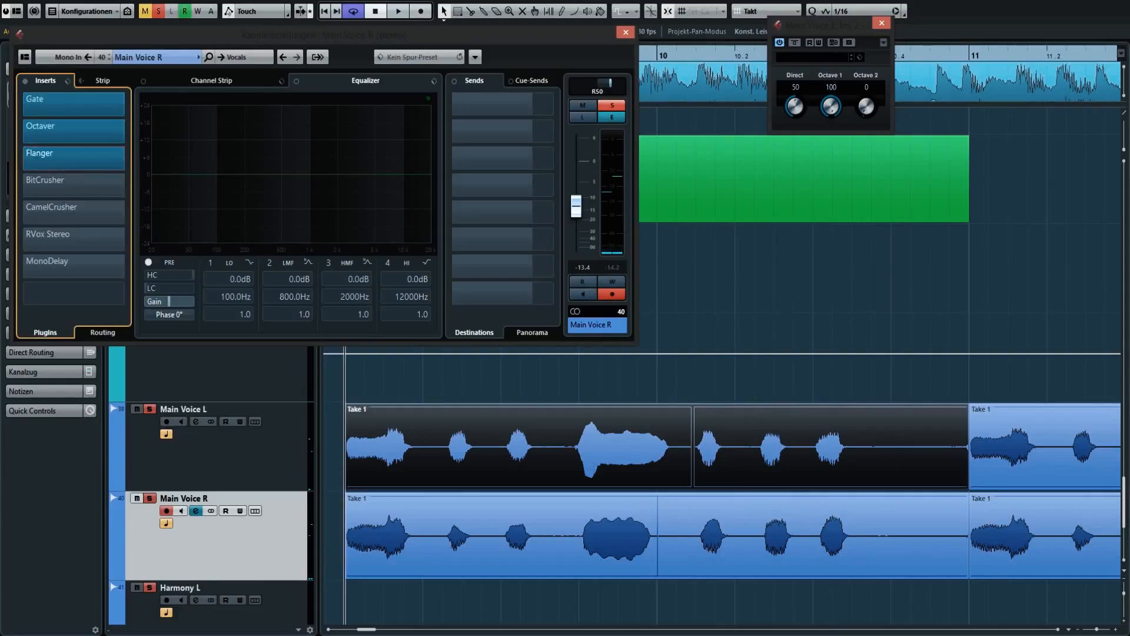
{"action": "key", "text": "Up"}
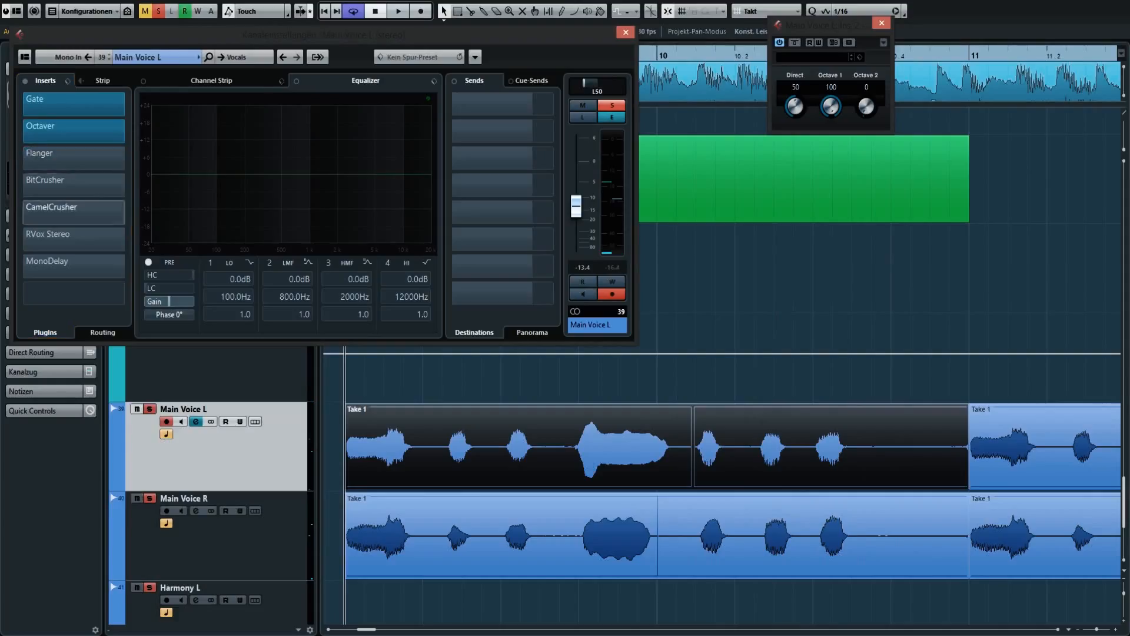
{"action": "left_click", "coordinate": [73, 169]}
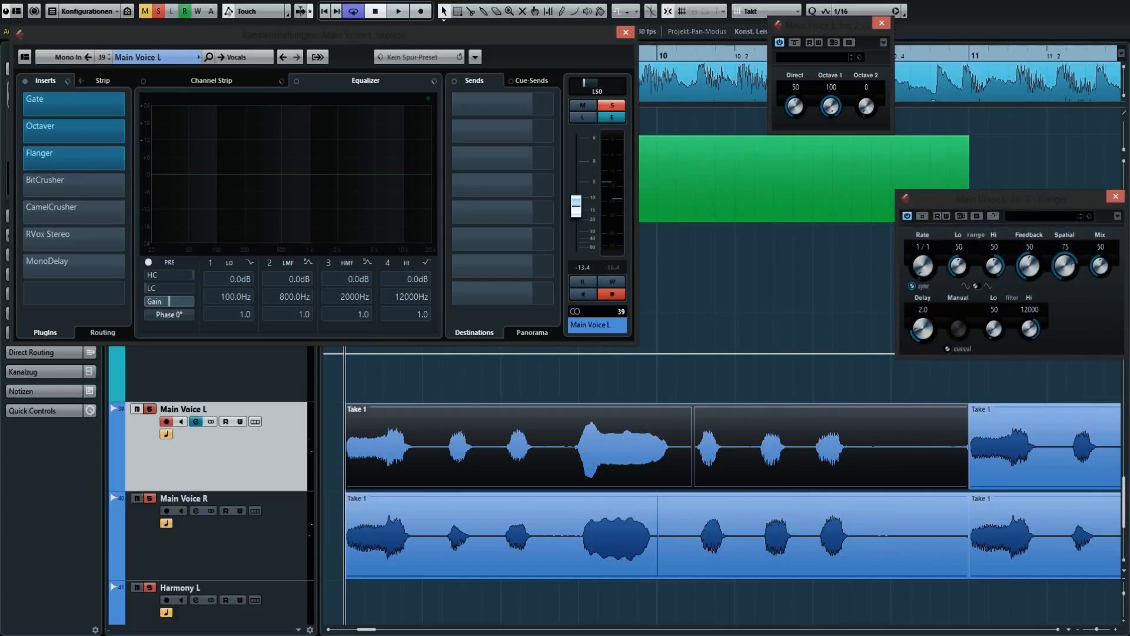
{"action": "key", "text": "space"}
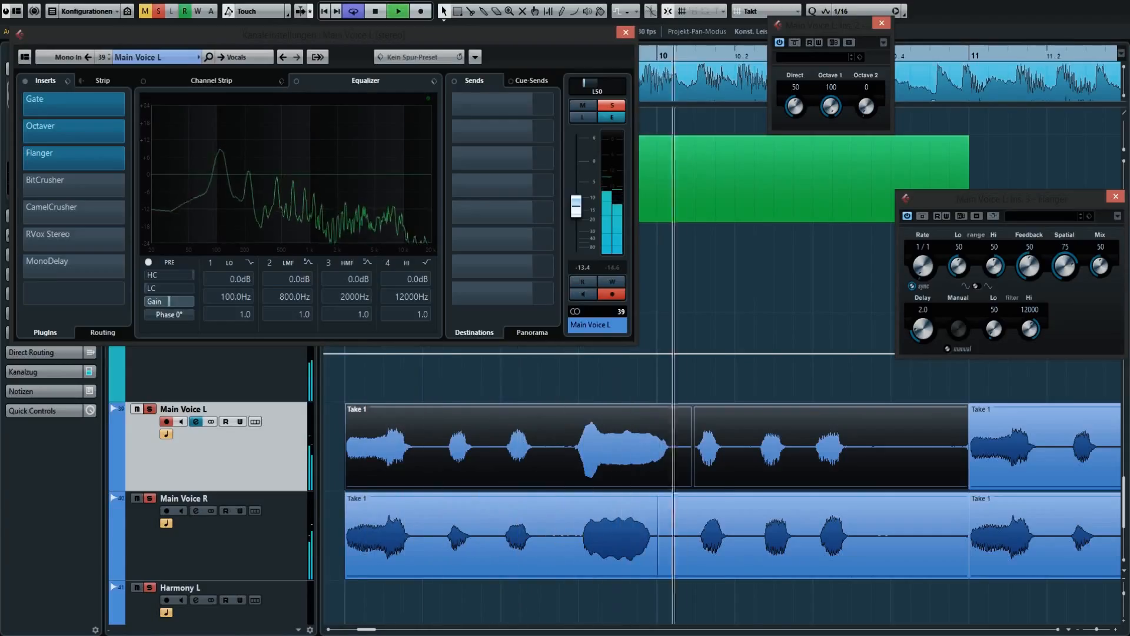
{"action": "key", "text": "space"}
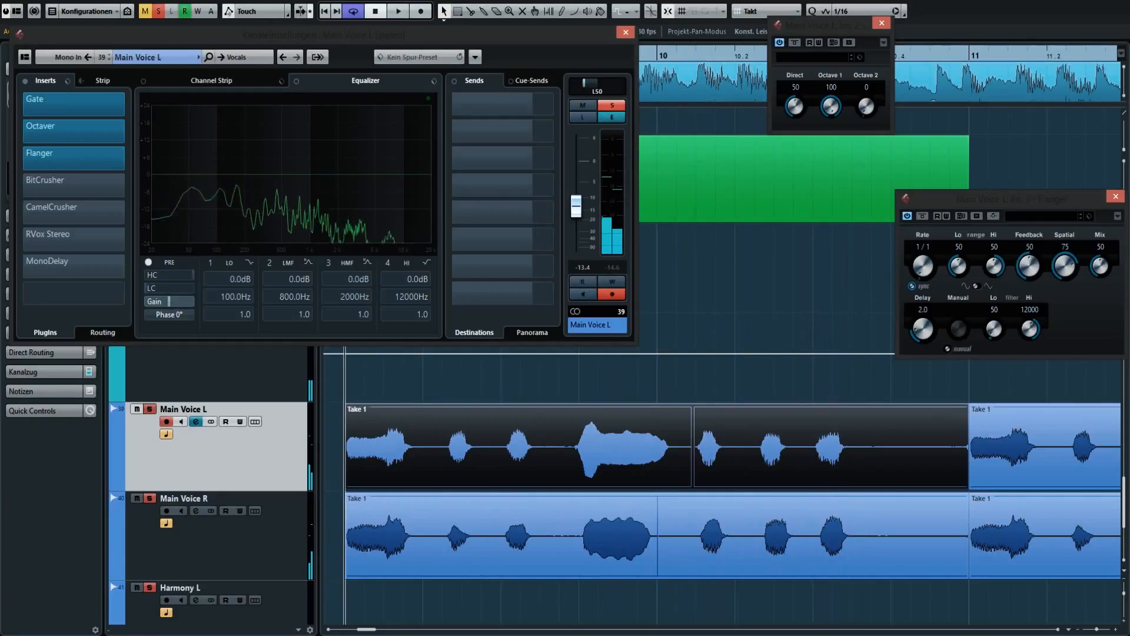
Open the BitCrusher settings on Main Voice L and activate BitCrusher on both Main Voice tracks.
{"action": "mouse_move", "coordinate": [22, 186]}
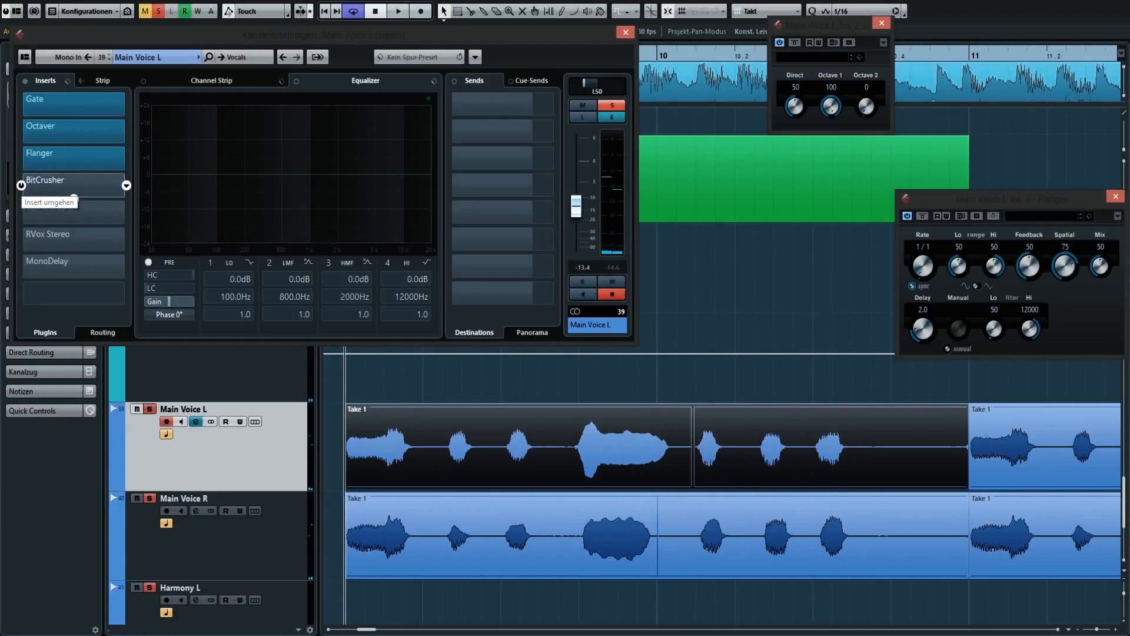
{"action": "left_click", "coordinate": [59, 185]}
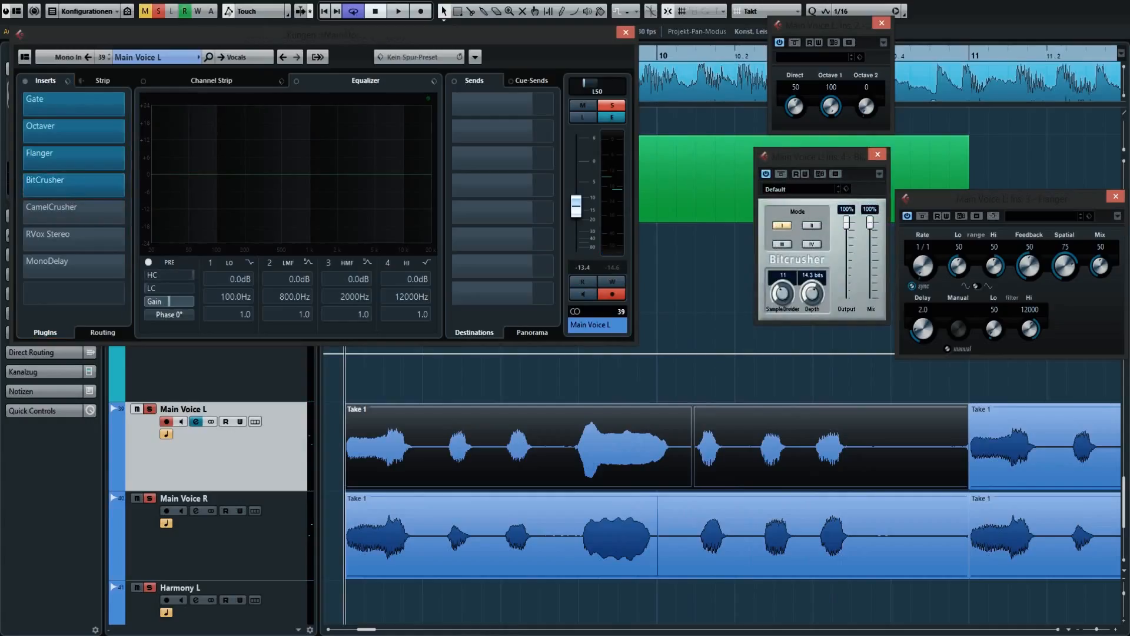
{"action": "left_click", "coordinate": [235, 541]}
{"action": "left_click", "coordinate": [21, 184]}
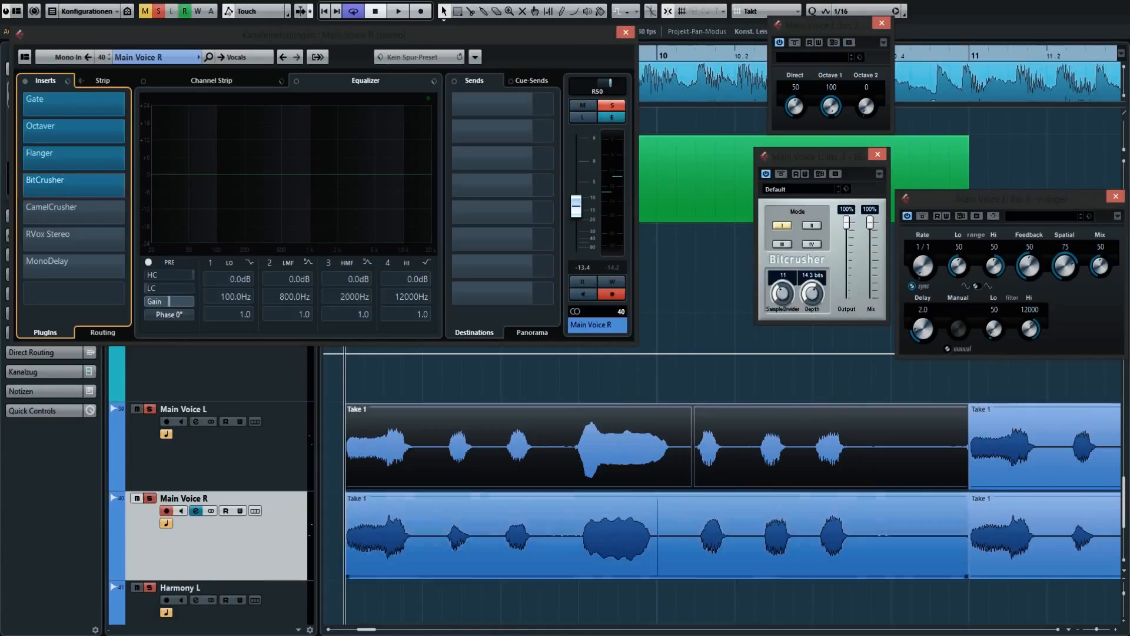
{"action": "left_click", "coordinate": [235, 456]}
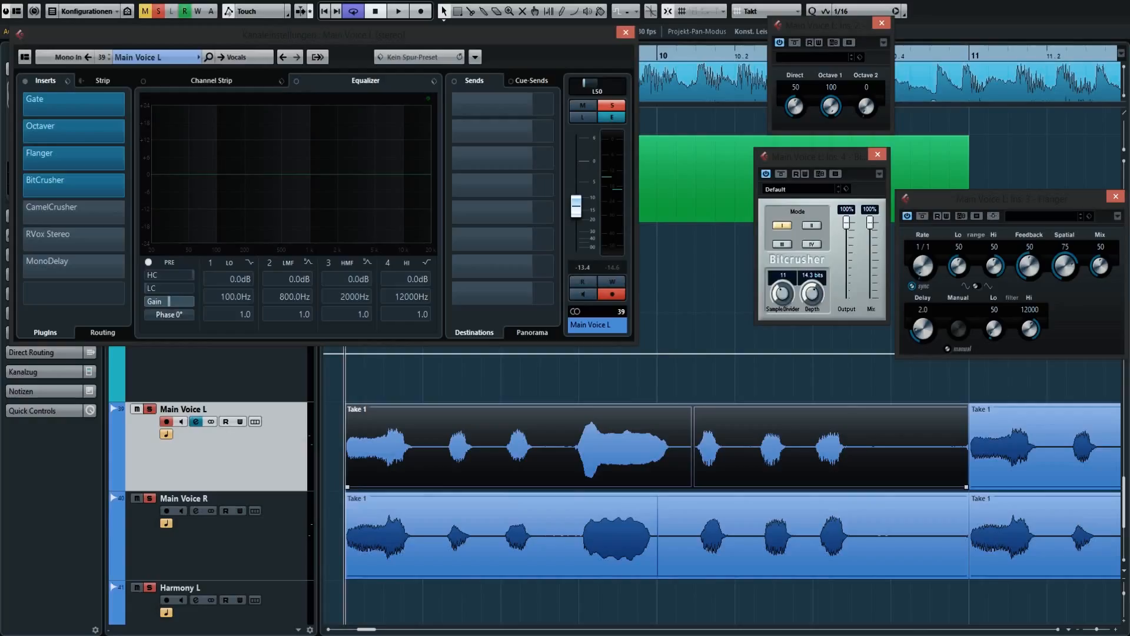
{"action": "key", "text": "ctrl+shift+a"}
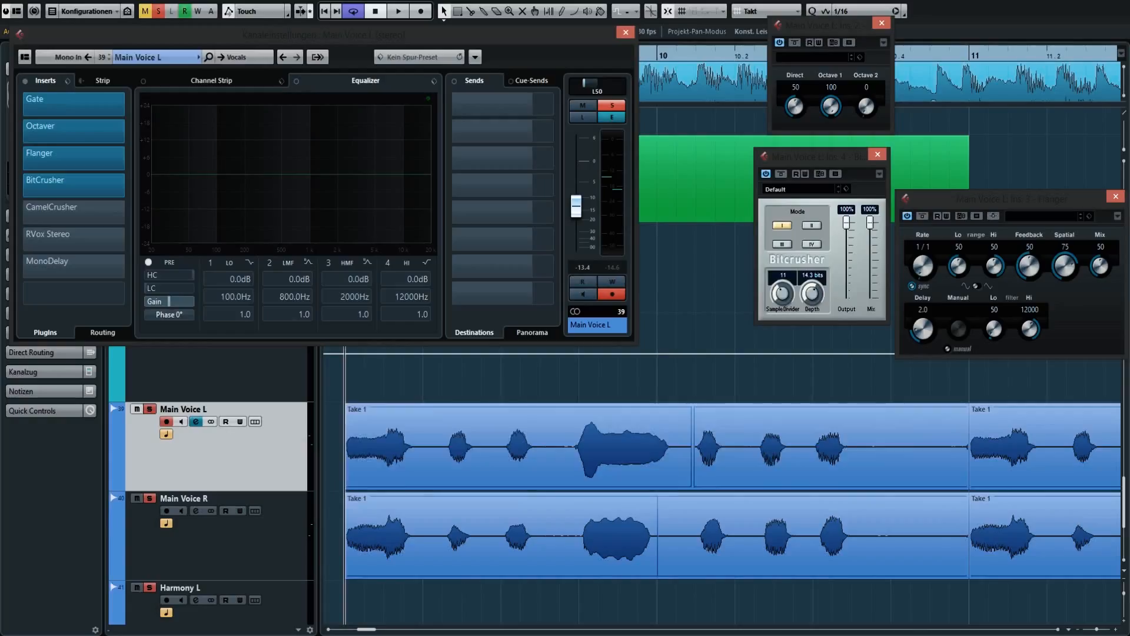
{"action": "left_click", "coordinate": [657, 447]}
{"action": "key", "text": "ctrl+shift+a"}
{"action": "left_click", "coordinate": [657, 447]}
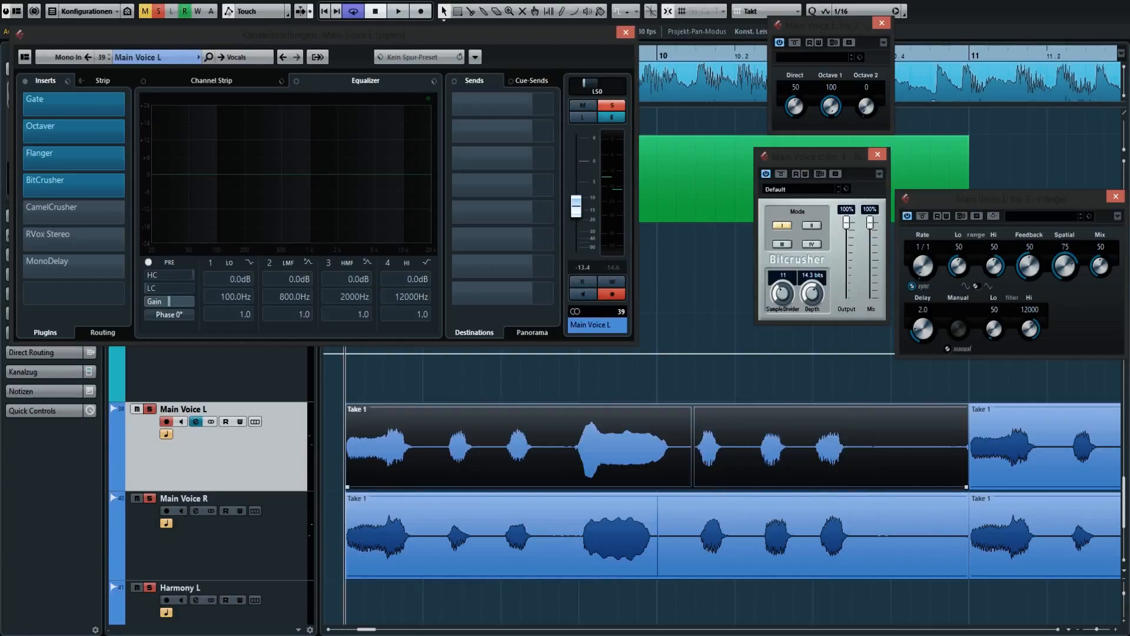
{"action": "key", "text": "Down"}
{"action": "key", "text": "Up"}
{"action": "key", "text": "ctrl+shift+a"}
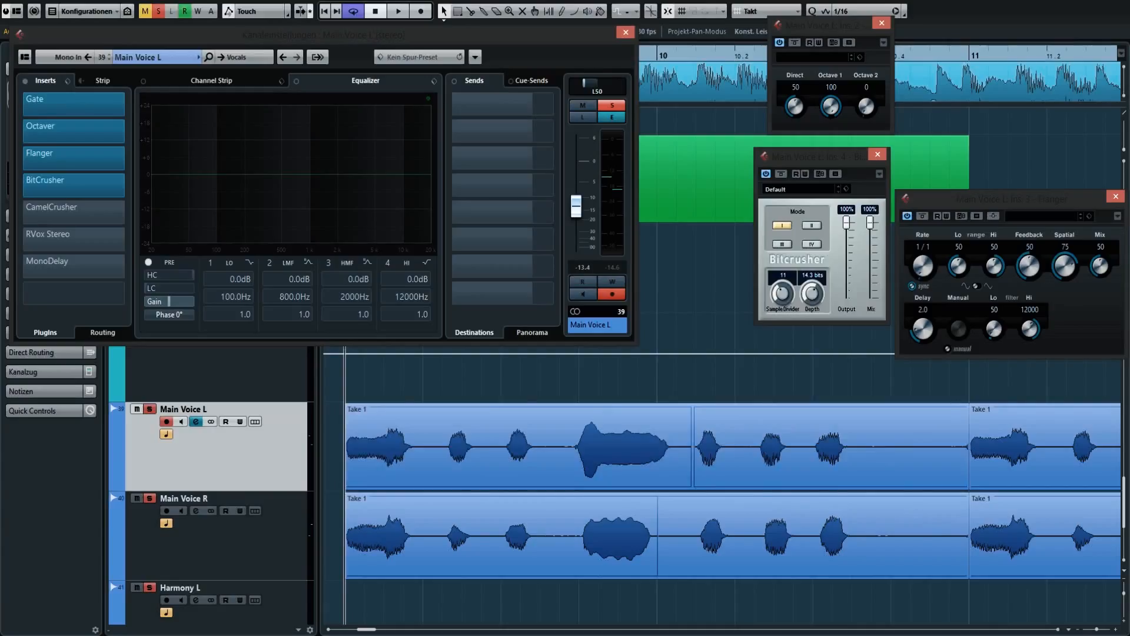
{"action": "left_click", "coordinate": [657, 447]}
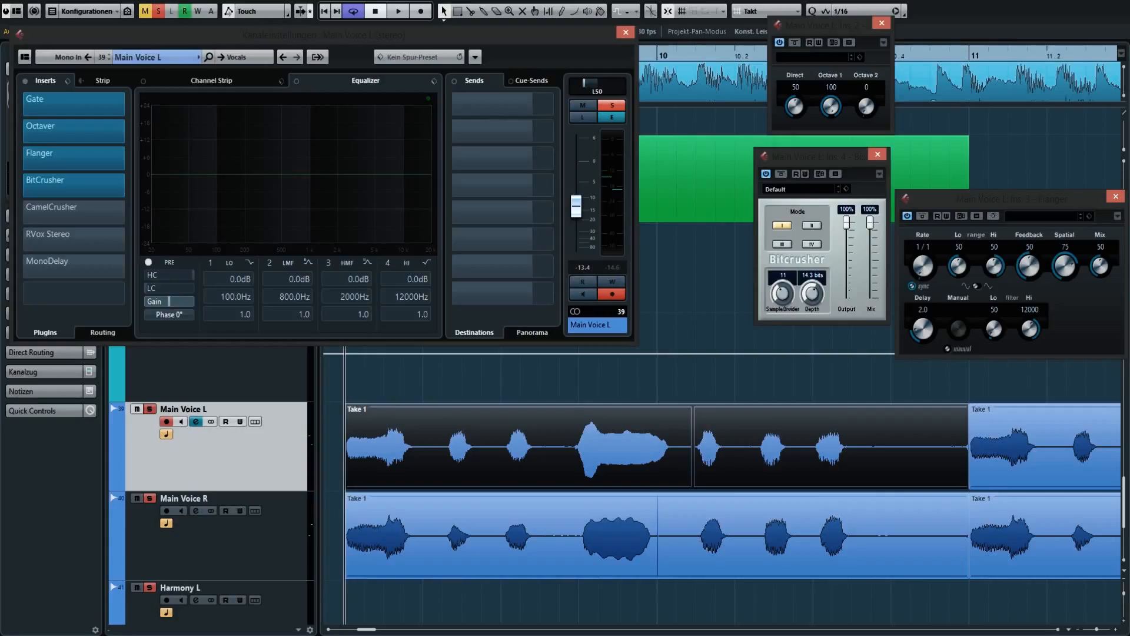
Move the Bitcrusher window slightly and audition the vocals with the first four inserts active.
{"action": "mouse_move", "coordinate": [818, 156]}
{"action": "left_mouse_down"}
{"action": "mouse_move", "coordinate": [819, 172]}
{"action": "mouse_move", "coordinate": [815, 163]}
{"action": "left_mouse_up"}
{"action": "key", "text": "ctrl+shift+a"}
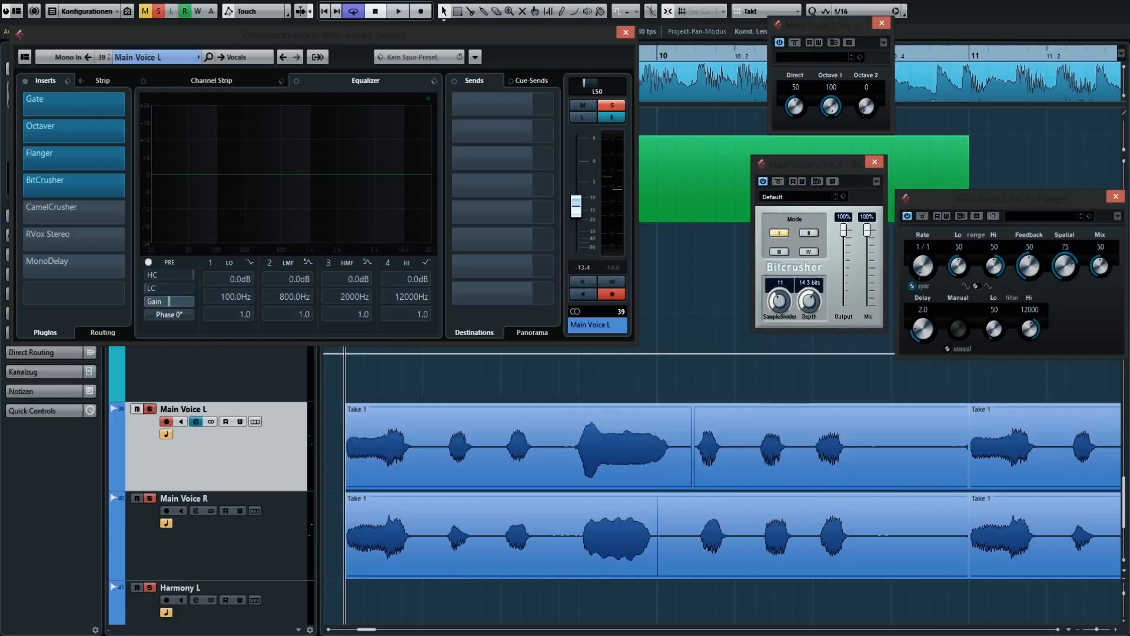
{"action": "key", "text": "space"}
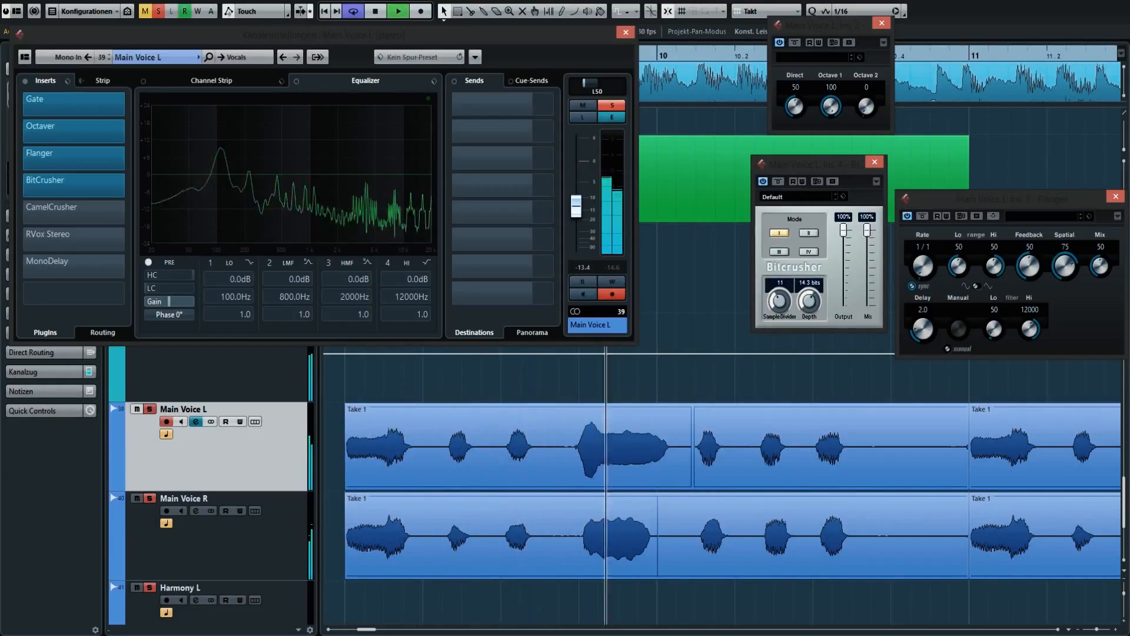
{"action": "left_click", "coordinate": [657, 446]}
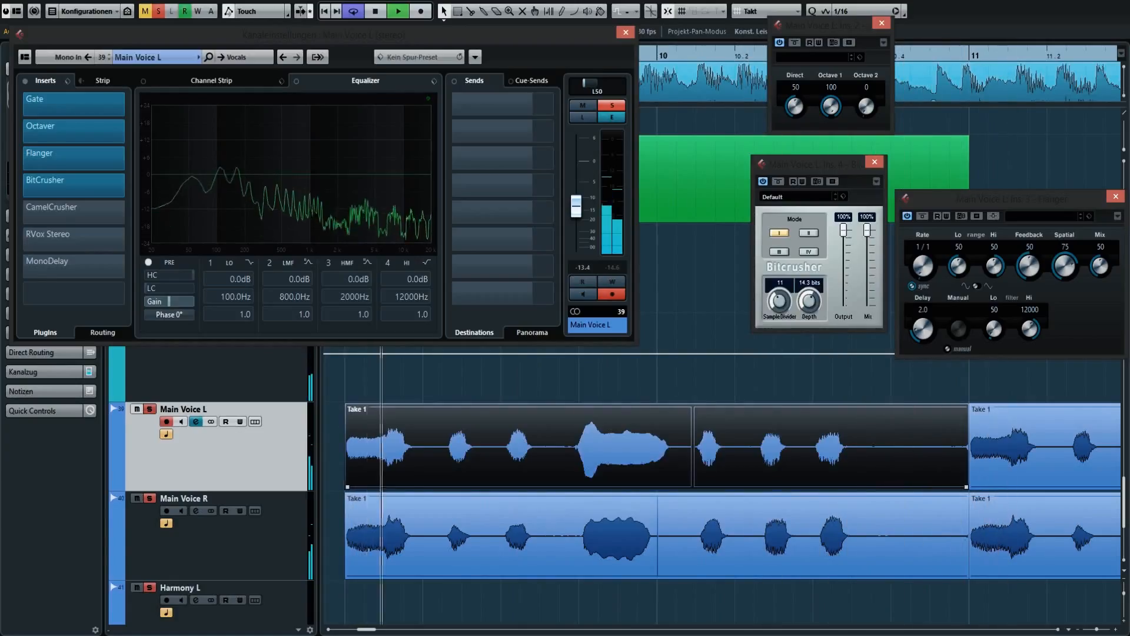
{"action": "key", "text": "space"}
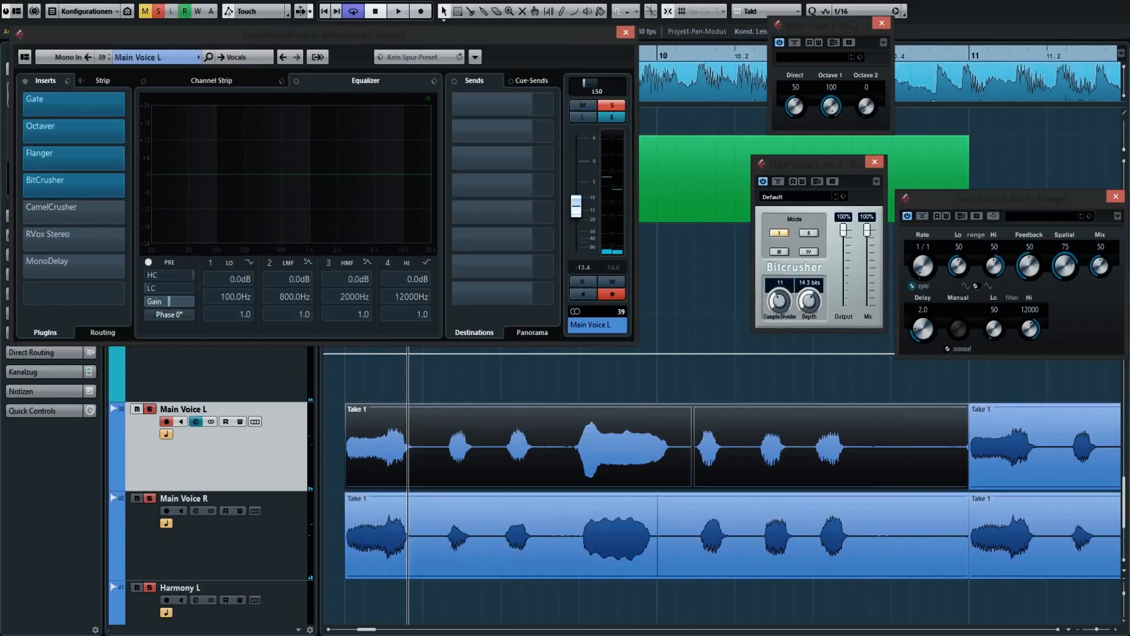
Activate CamelCrusher on both Main Voice tracks, open its settings on Main Voice L and move its window clear of the other plugin windows.
{"action": "left_click", "coordinate": [207, 544]}
{"action": "left_click", "coordinate": [22, 213]}
{"action": "key", "text": "Up"}
{"action": "left_click", "coordinate": [74, 211]}
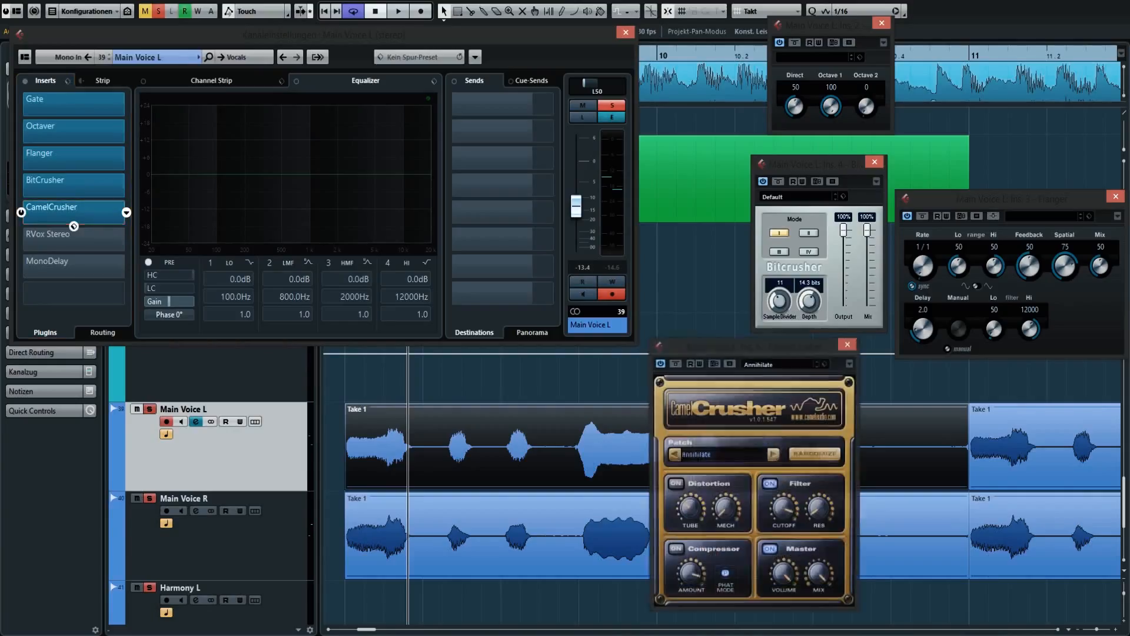
{"action": "left_click_drag", "start_coordinate": [755, 348], "coordinate": [644, 346]}
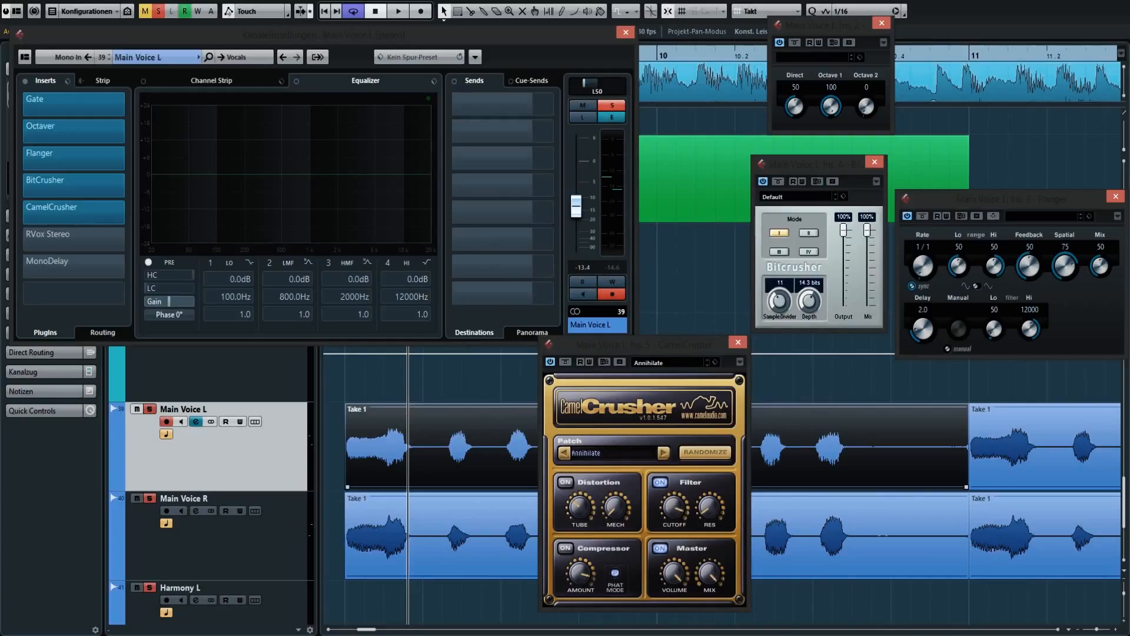
Return to the loop start and play the vocals with CamelCrusher active.
{"action": "key", "text": "KP_1"}
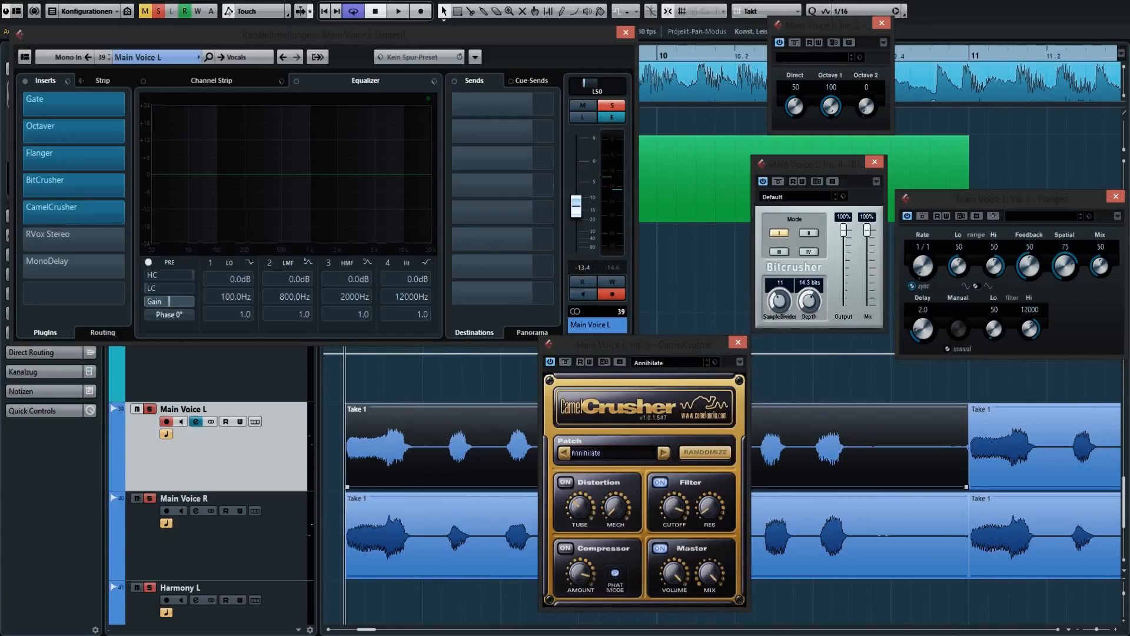
{"action": "left_click", "coordinate": [236, 545]}
{"action": "left_click", "coordinate": [236, 456]}
{"action": "key", "text": "ctrl+shift+a"}
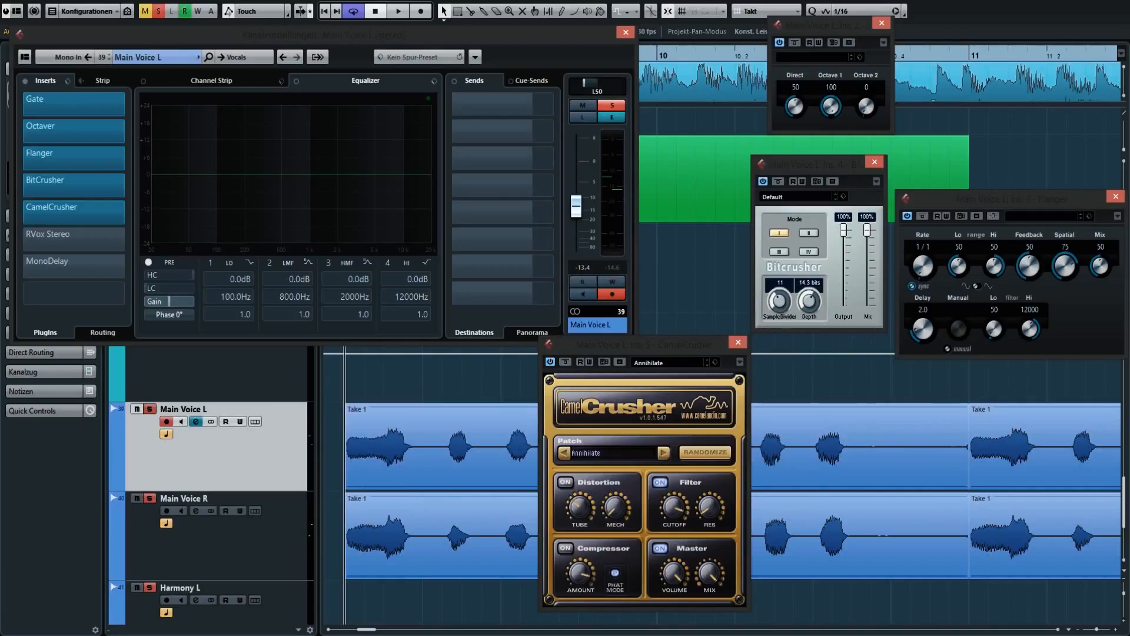
{"action": "left_click", "coordinate": [442, 447]}
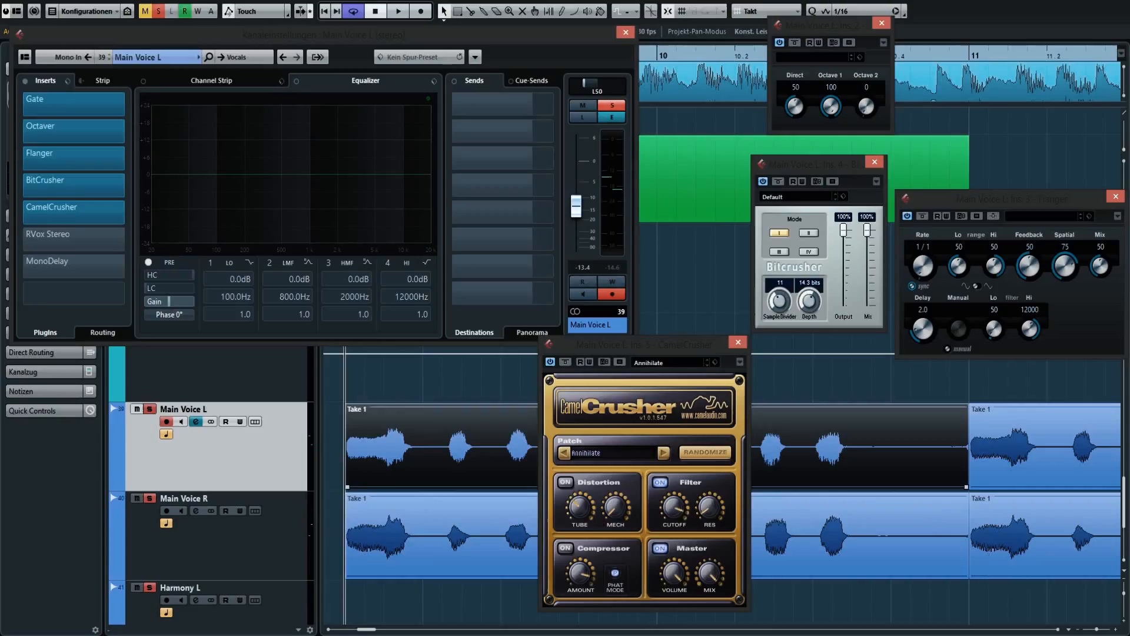
{"action": "key", "text": "space"}
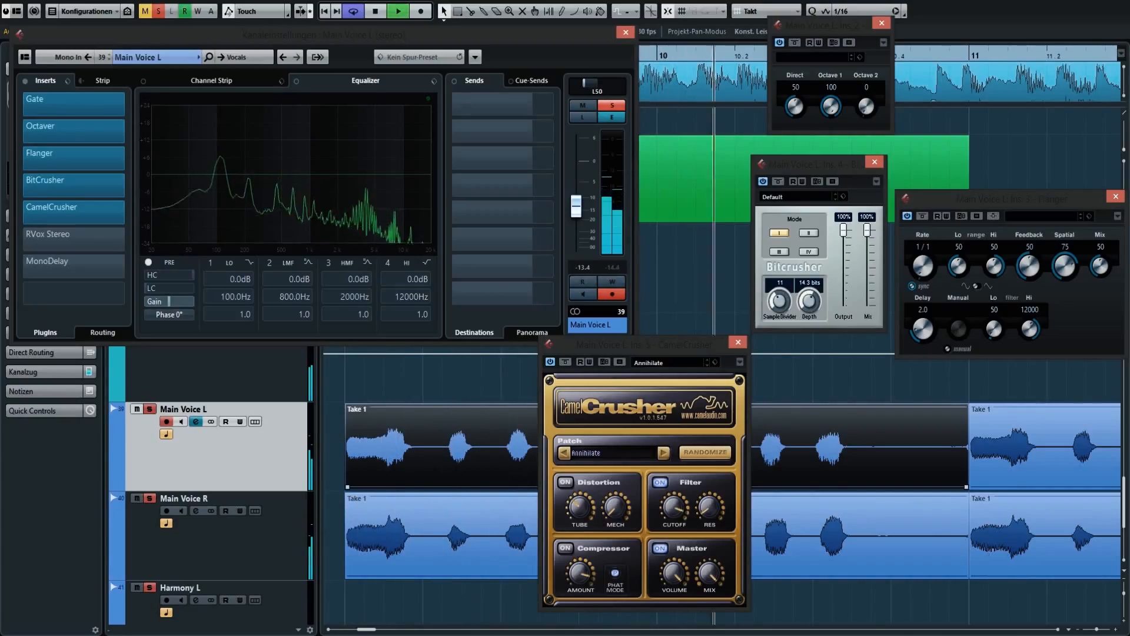
Activate RVox Stereo on both Main Voice tracks, open its settings on Main Voice L and play the vocals through it.
{"action": "key", "text": "space"}
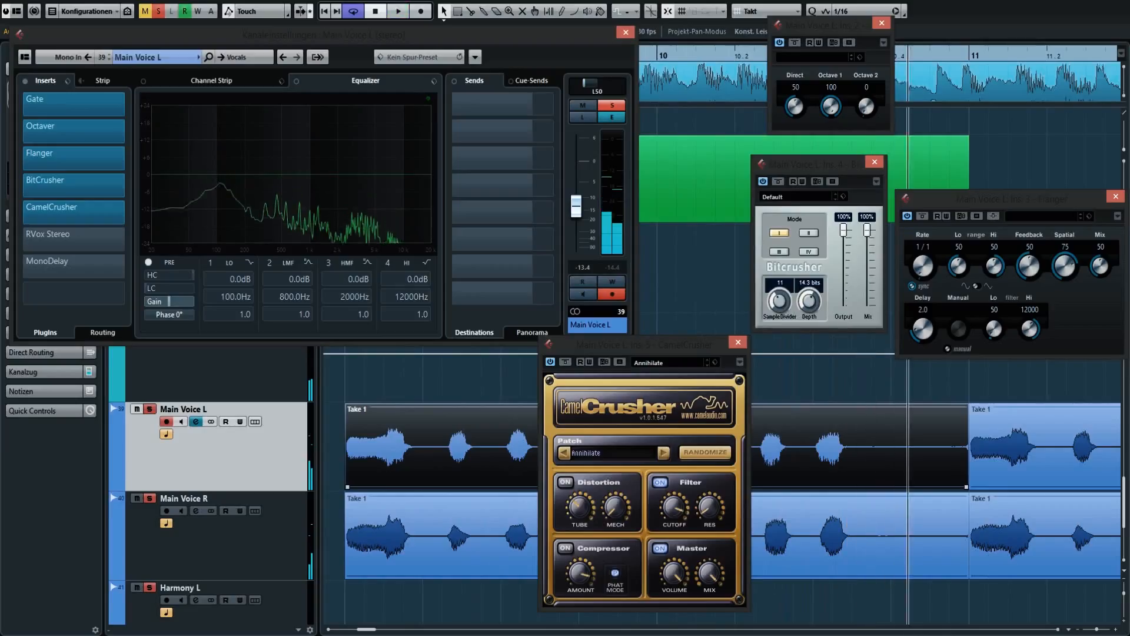
{"action": "left_click", "coordinate": [235, 538]}
{"action": "left_click", "coordinate": [235, 450]}
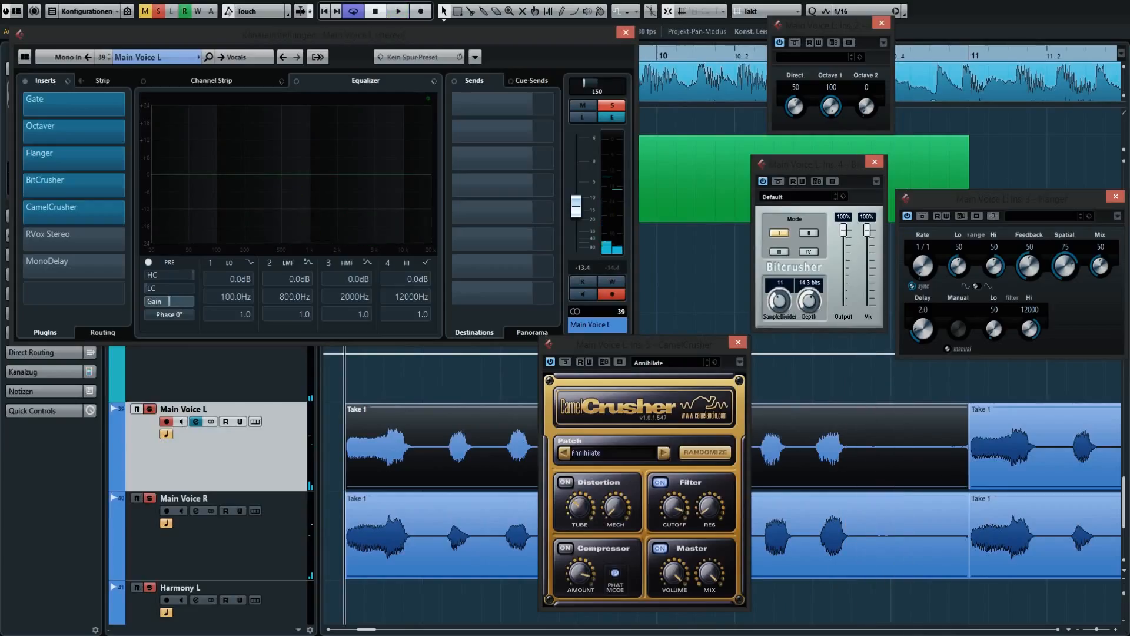
{"action": "left_click", "coordinate": [22, 239]}
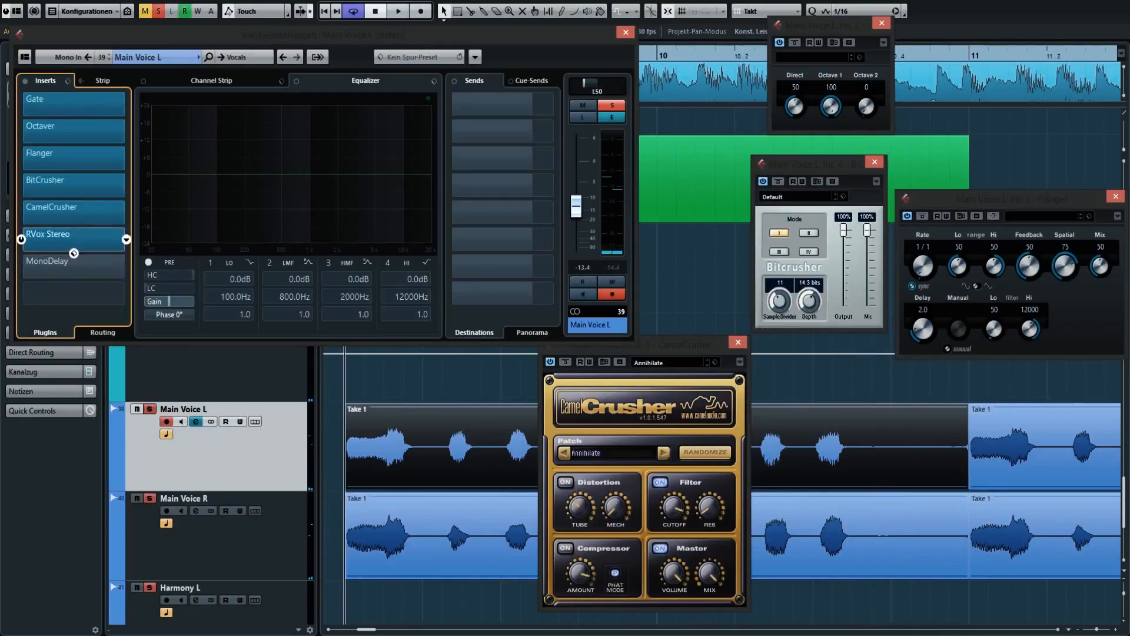
{"action": "left_click", "coordinate": [73, 252]}
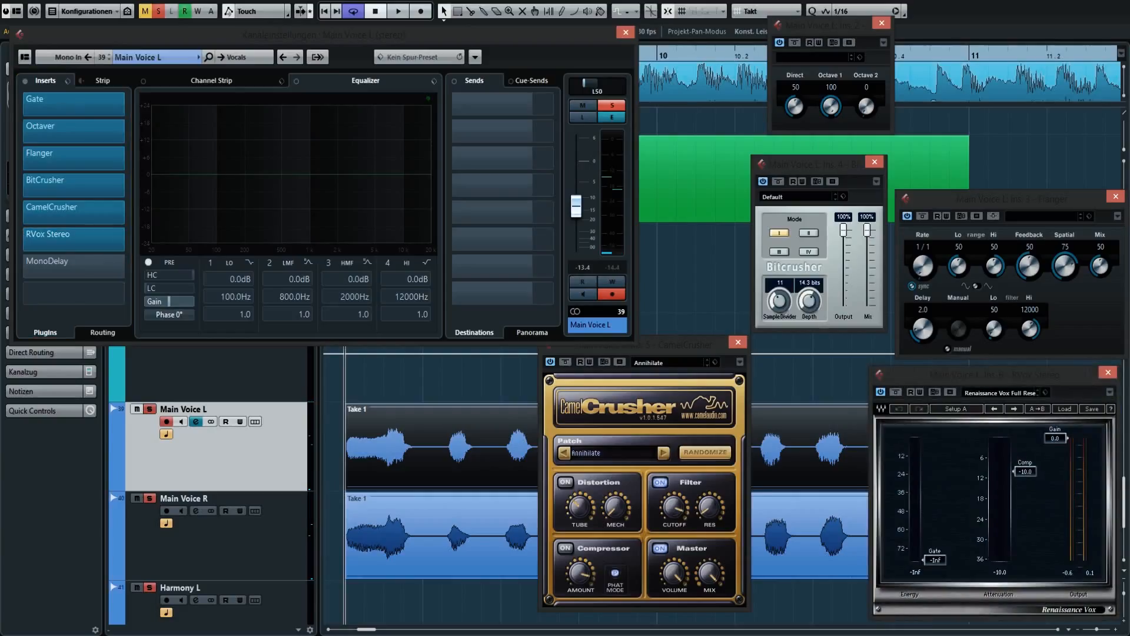
{"action": "left_click", "coordinate": [235, 536]}
{"action": "left_click", "coordinate": [22, 239]}
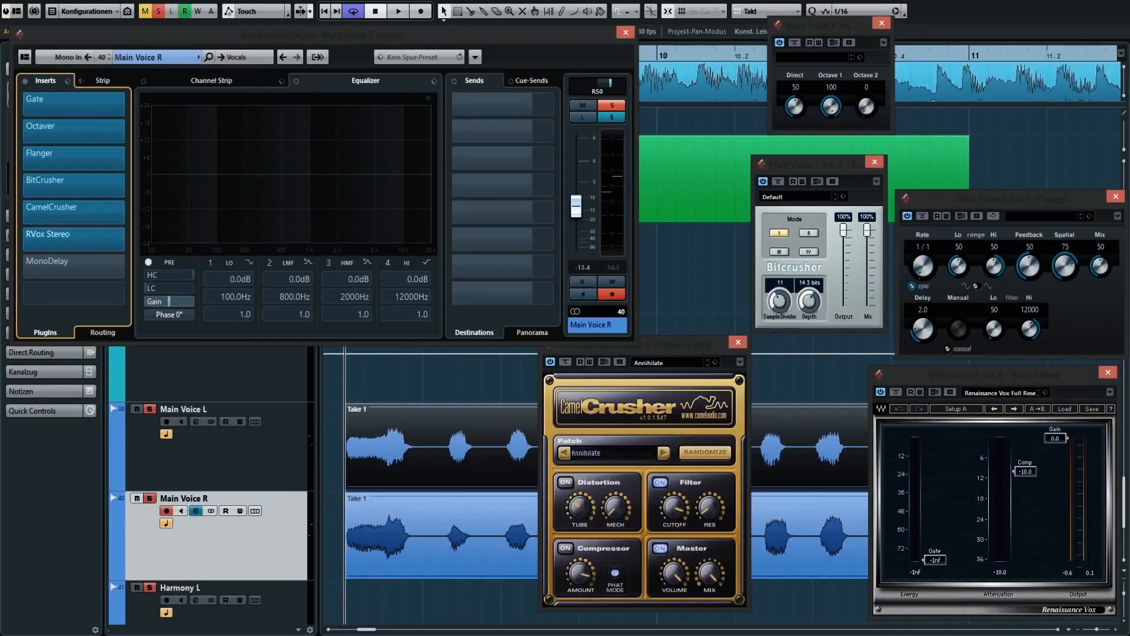
{"action": "key", "text": "space"}
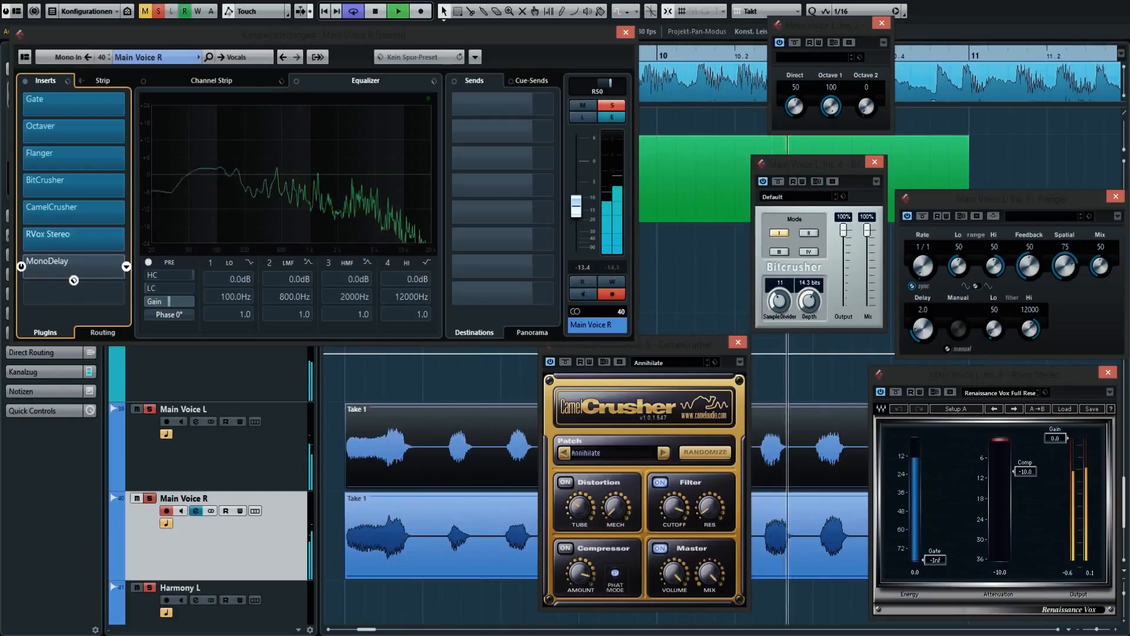
{"action": "key", "text": "space"}
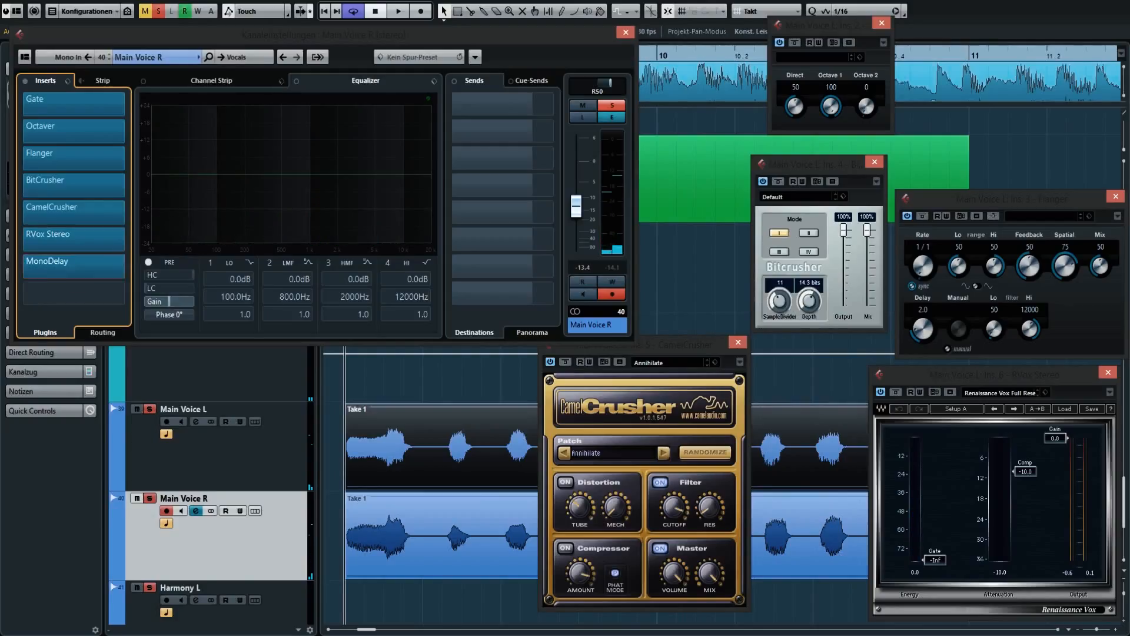
With MonoDelay active on both Main Voice tracks, open its settings on Main Voice L beside CamelCrusher and audition the vocals.
{"action": "key", "text": "Up"}
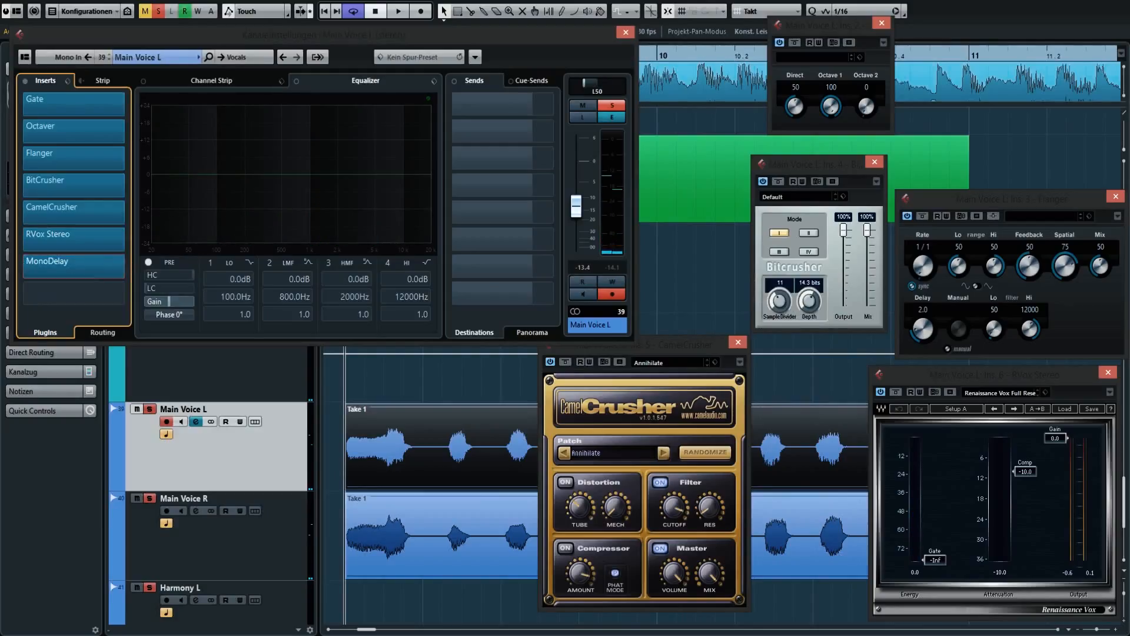
{"action": "left_click", "coordinate": [74, 277]}
{"action": "left_click_drag", "start_coordinate": [542, 489], "coordinate": [431, 469]}
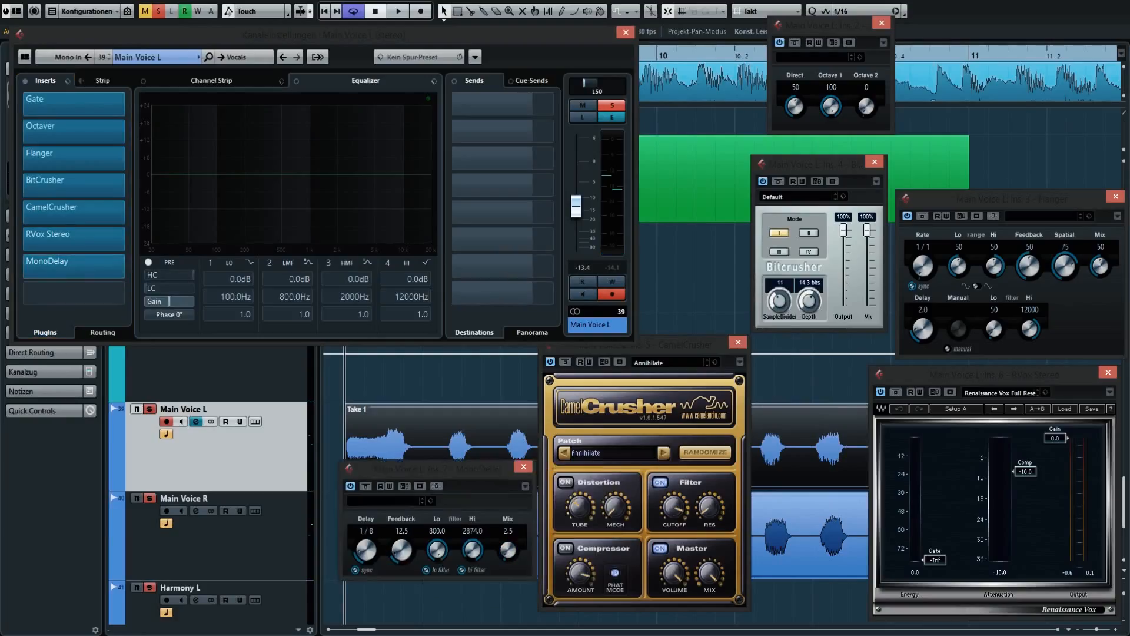
{"action": "key", "text": "space"}
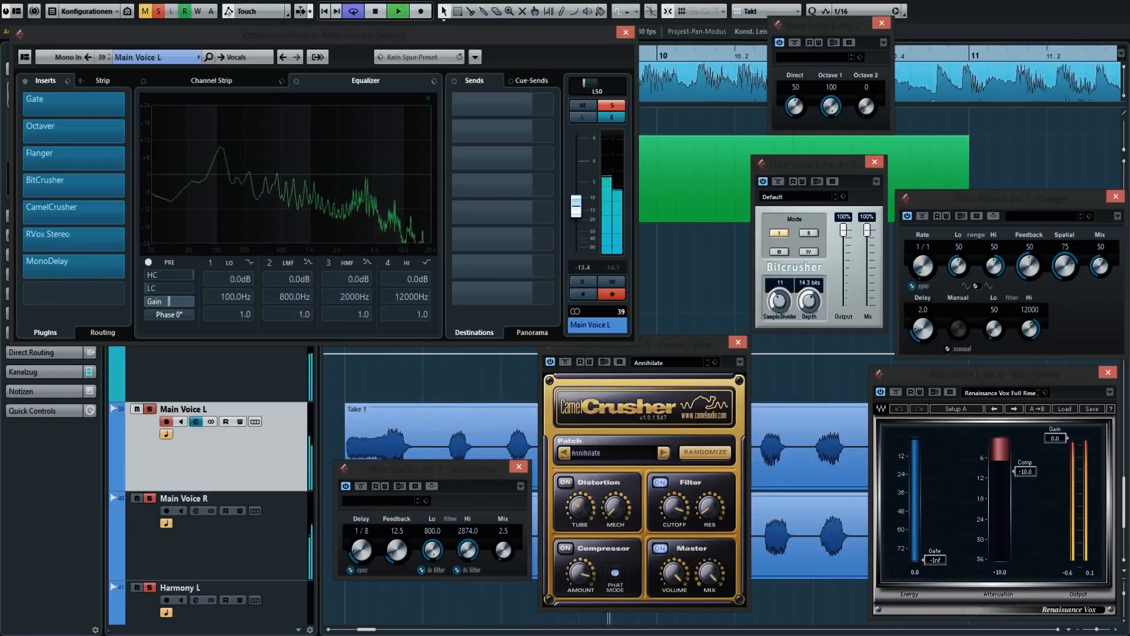
{"action": "key", "text": "space"}
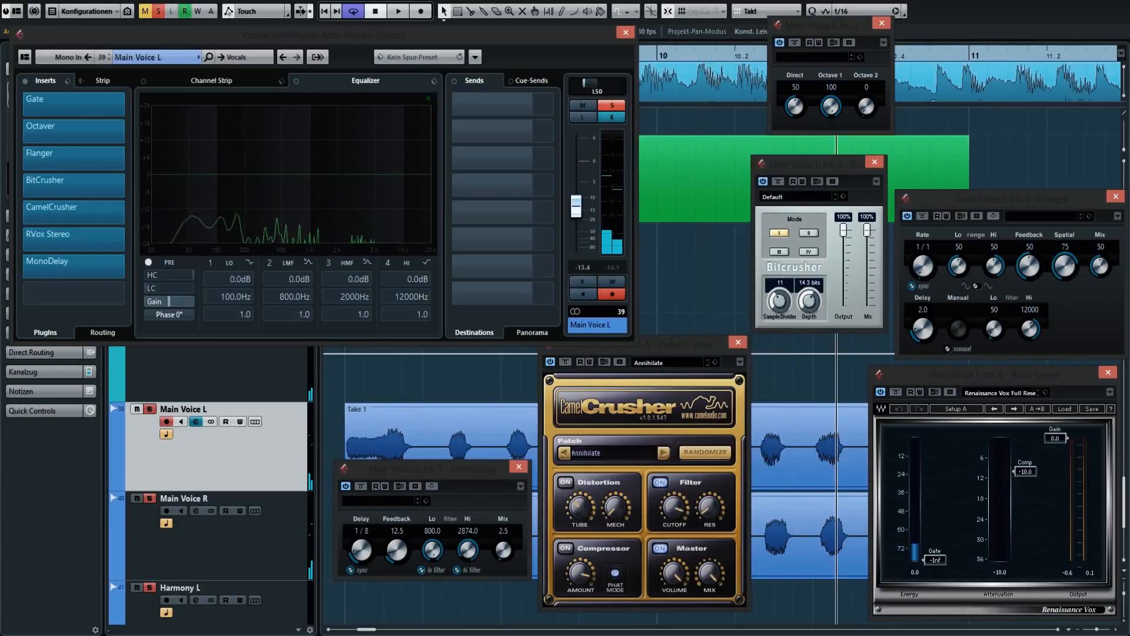
Review the channel settings of the Vocals group and of the Main Voice L and Main Voice R tracks.
{"action": "left_click", "coordinate": [216, 373]}
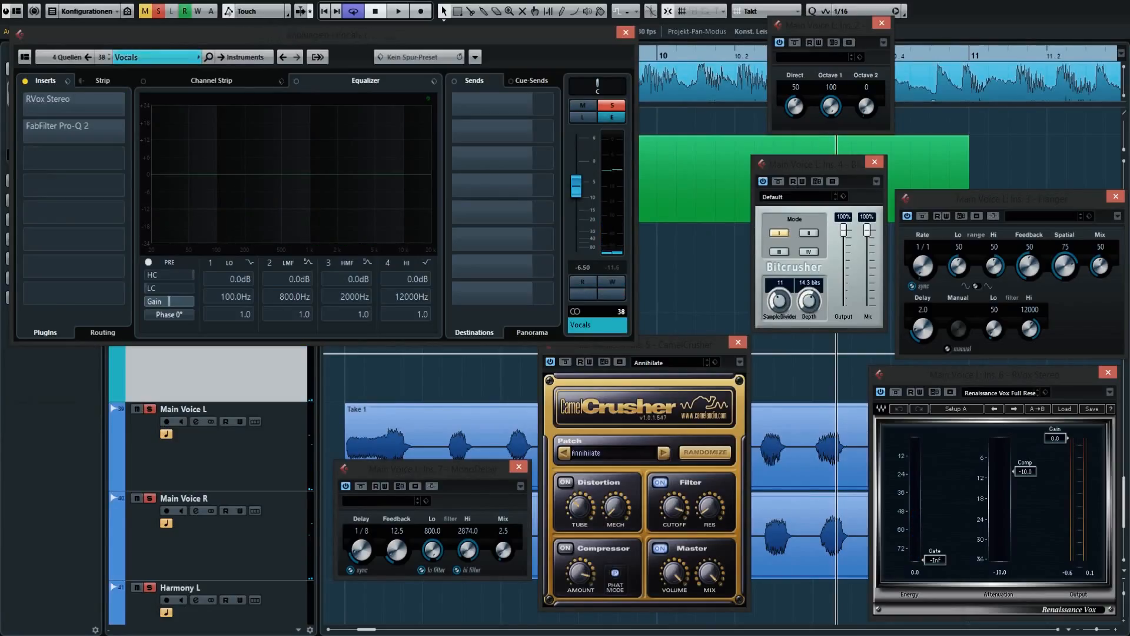
{"action": "left_click", "coordinate": [215, 447]}
{"action": "left_click", "coordinate": [216, 536]}
{"action": "left_click", "coordinate": [215, 448]}
{"action": "left_click", "coordinate": [215, 536]}
{"action": "left_click", "coordinate": [215, 447]}
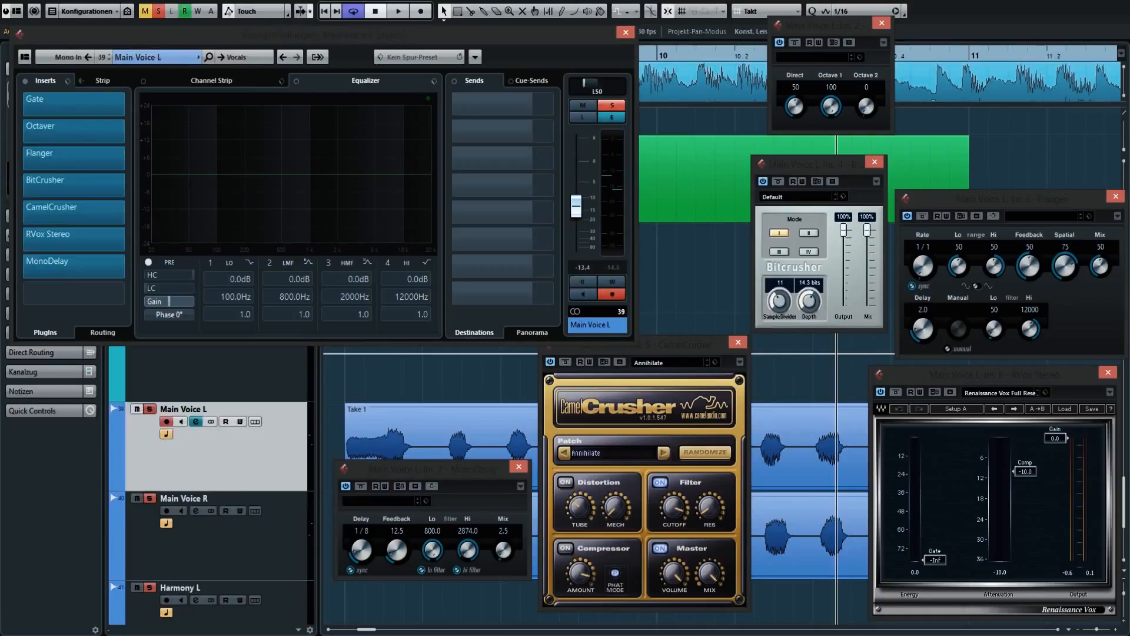
On the Vocals group, activate RVox Stereo and FabFilter Pro-Q 2, open both plugins' settings and reposition the Pro-Q 2 window.
{"action": "left_click", "coordinate": [216, 374]}
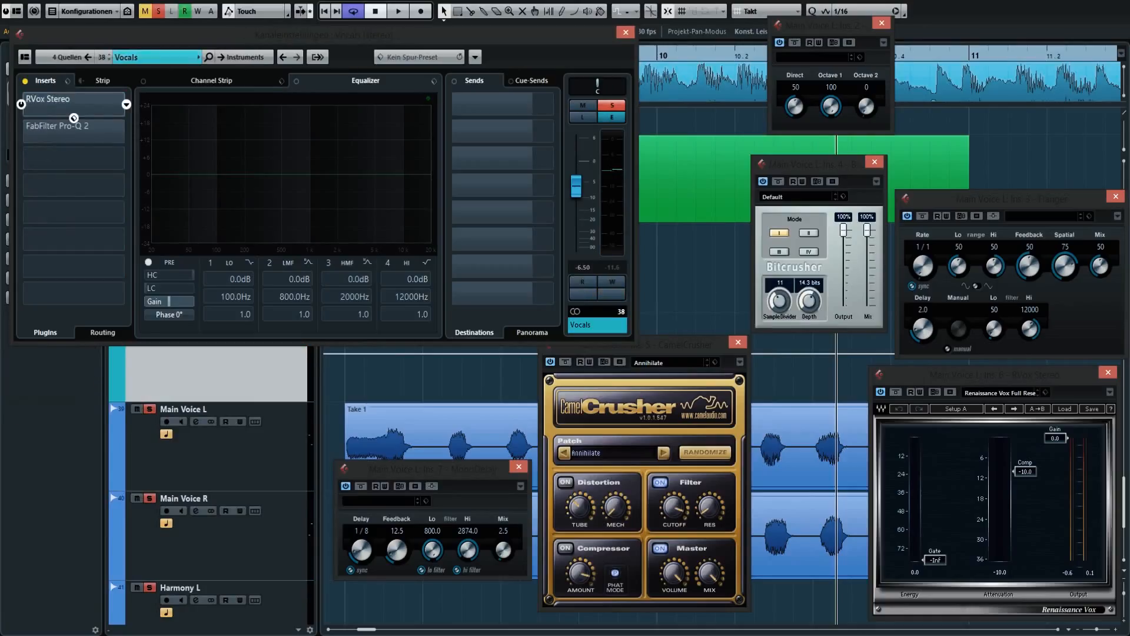
{"action": "left_click", "coordinate": [74, 117]}
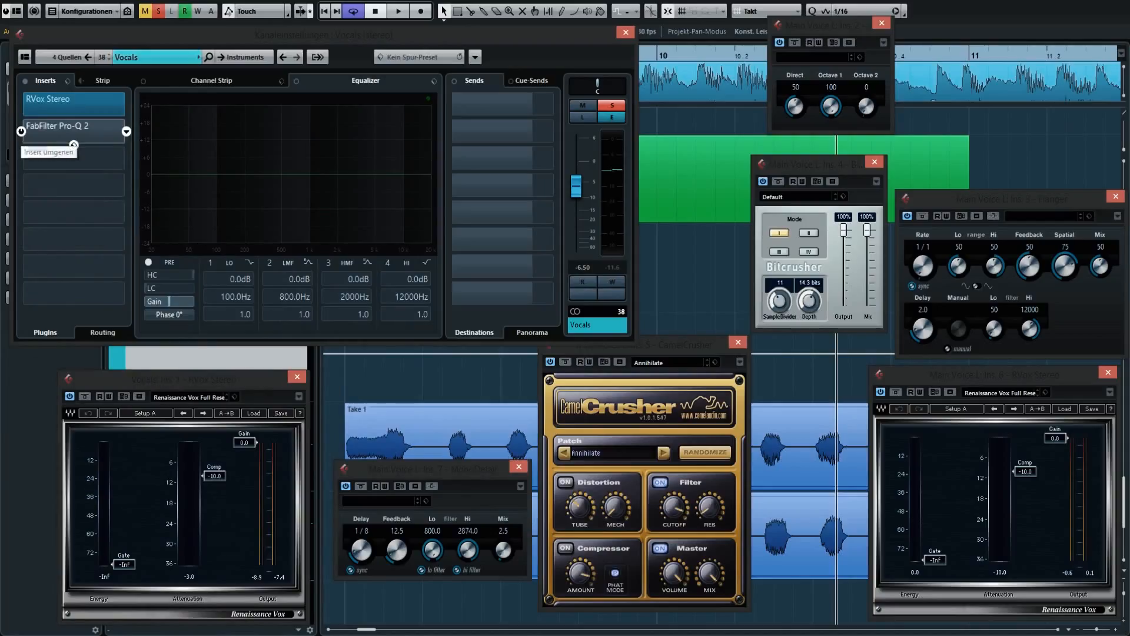
{"action": "left_click", "coordinate": [74, 144]}
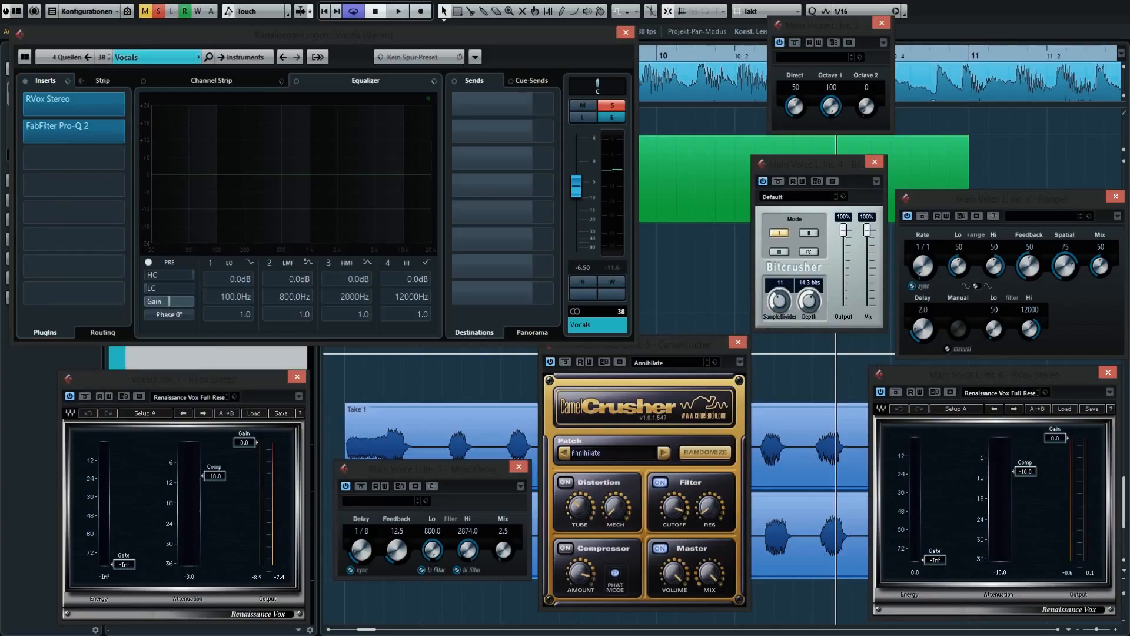
{"action": "left_click_drag", "start_coordinate": [429, 153], "coordinate": [480, 174]}
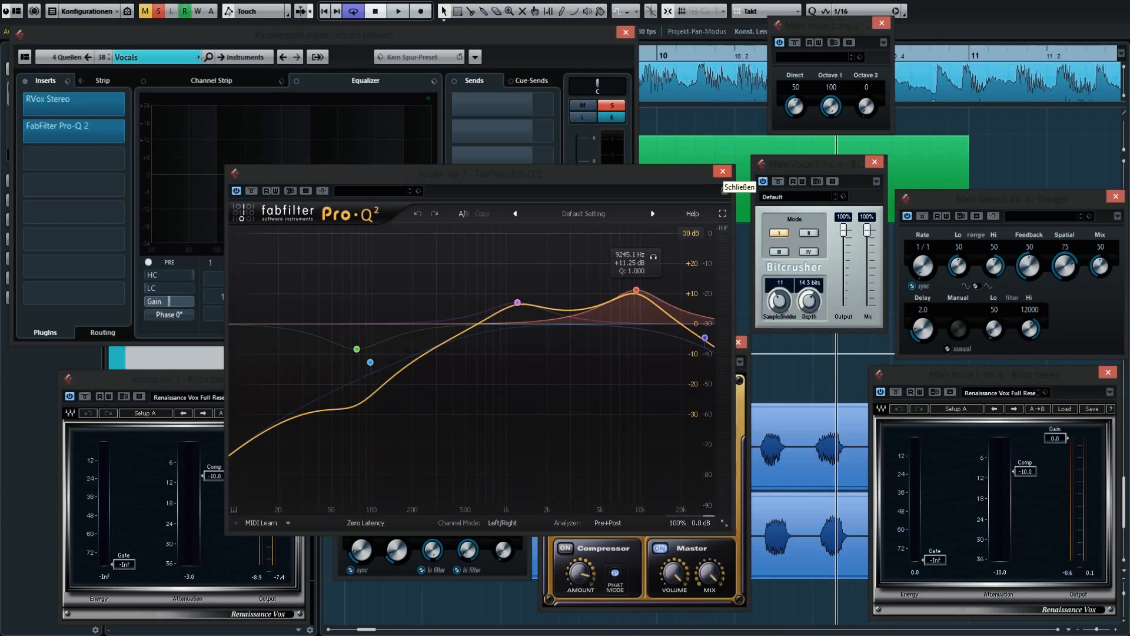
{"action": "left_click", "coordinate": [723, 172]}
{"action": "left_click", "coordinate": [73, 145]}
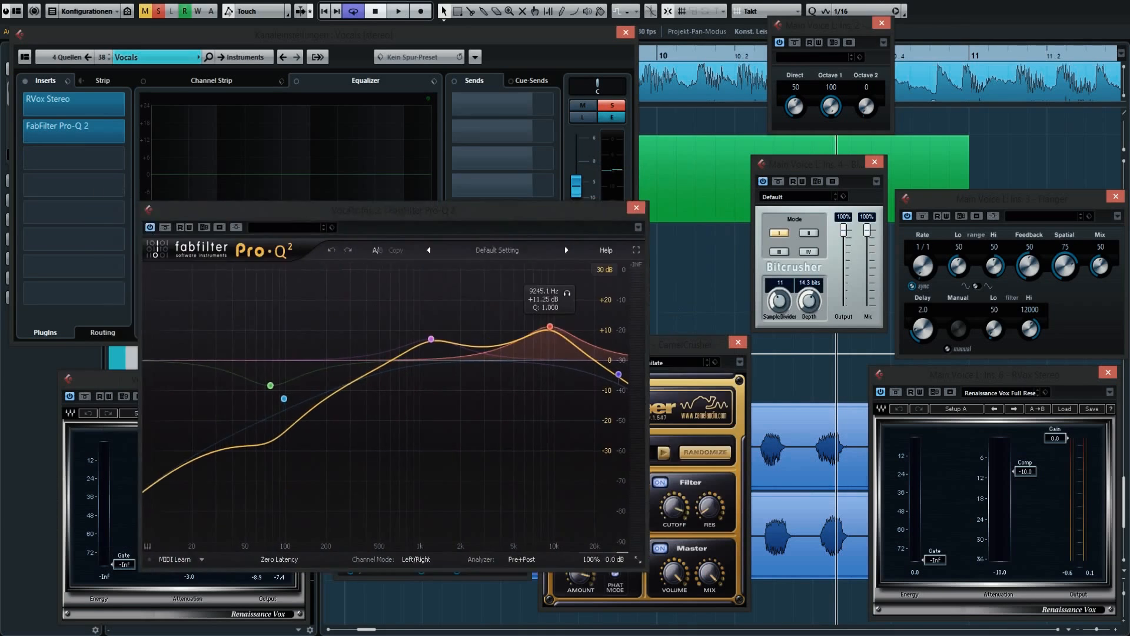
{"action": "left_click_drag", "start_coordinate": [359, 211], "coordinate": [336, 204]}
Select the Main Voice L clip and play the vocals with the Vocals group's compressor and equalizer active.
{"action": "left_click", "coordinate": [810, 445]}
{"action": "key", "text": "space"}
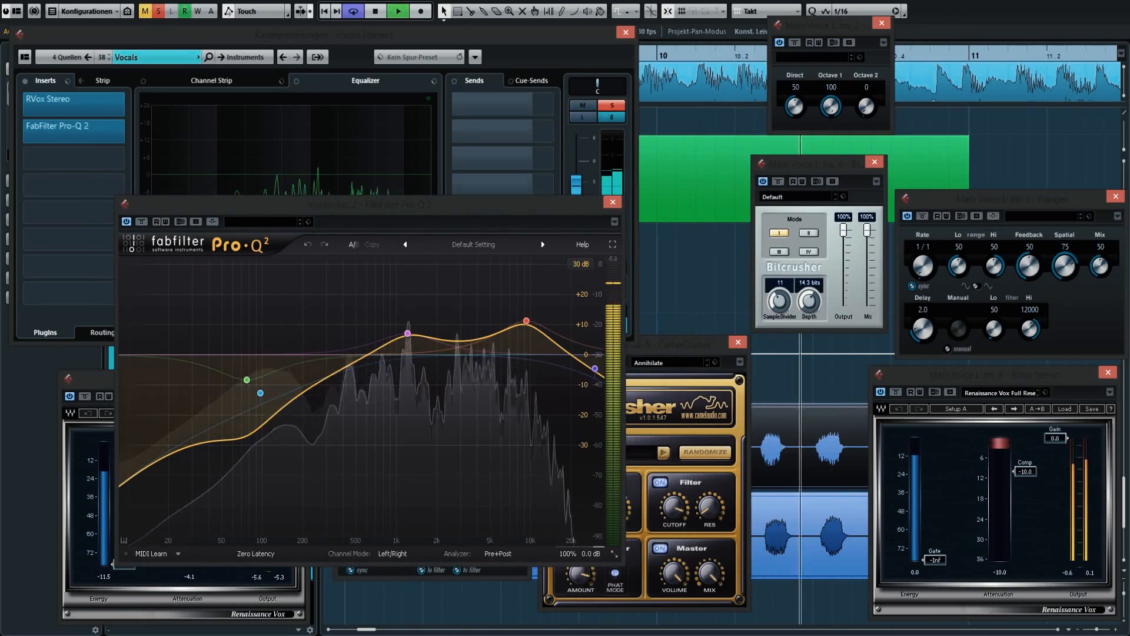
{"action": "key", "text": "space"}
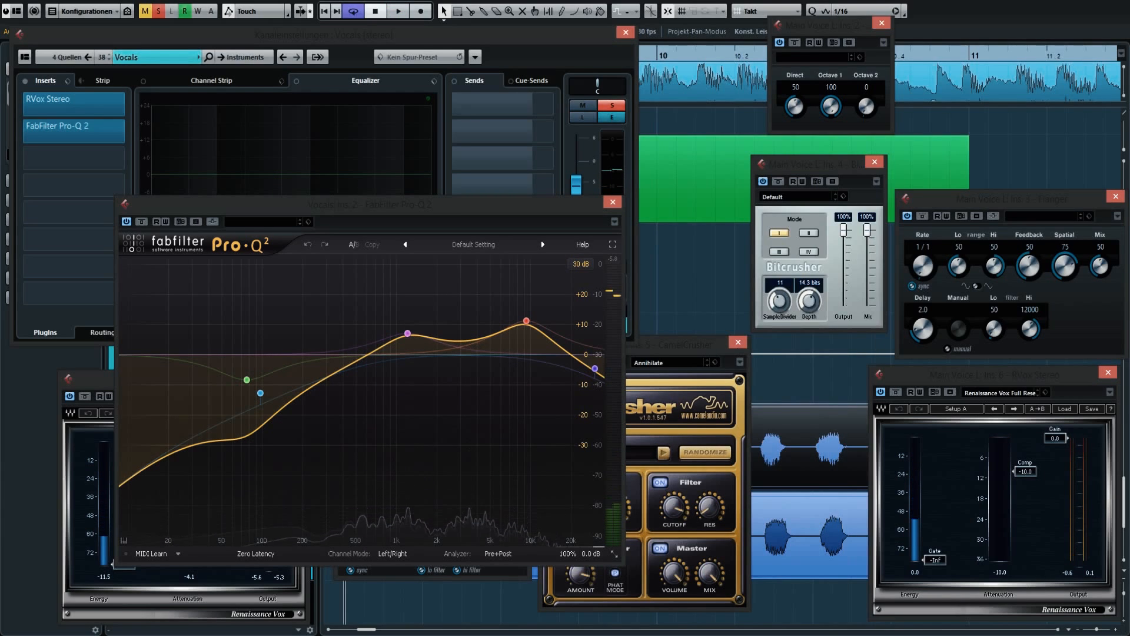
Go to the vocal passage around bar 48, select its Main Voice R clip and audition the complete effect chain there.
{"action": "key", "text": "g"}
{"action": "key", "text": "g"}
{"action": "key", "text": "g"}
{"action": "key", "text": "g"}
{"action": "key", "text": "g"}
{"action": "key", "text": "g"}
{"action": "key", "text": "g"}
{"action": "key", "text": "g"}
{"action": "key", "text": "g"}
{"action": "key", "text": "g"}
{"action": "key", "text": "g"}
{"action": "key", "text": "g"}
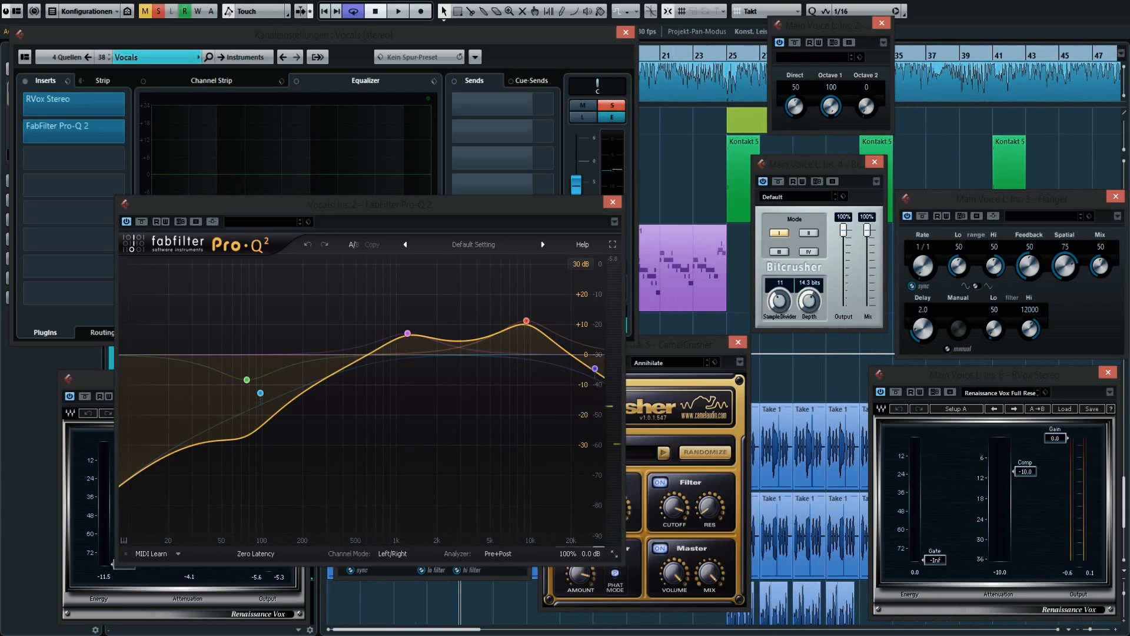
{"action": "scroll", "coordinate": [695, 265], "scroll_direction": "right", "scroll_amount": 10}
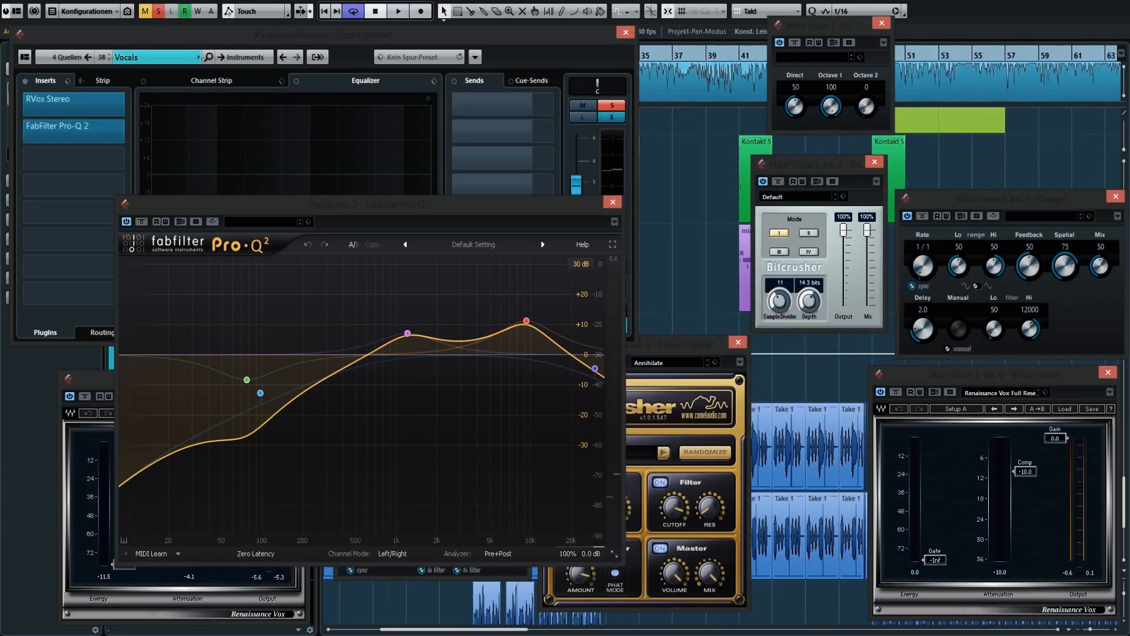
{"action": "key", "text": "h"}
{"action": "key", "text": "h"}
{"action": "key", "text": "h"}
{"action": "key", "text": "h"}
{"action": "key", "text": "h"}
{"action": "key", "text": "h"}
{"action": "key", "text": "h"}
{"action": "key", "text": "h"}
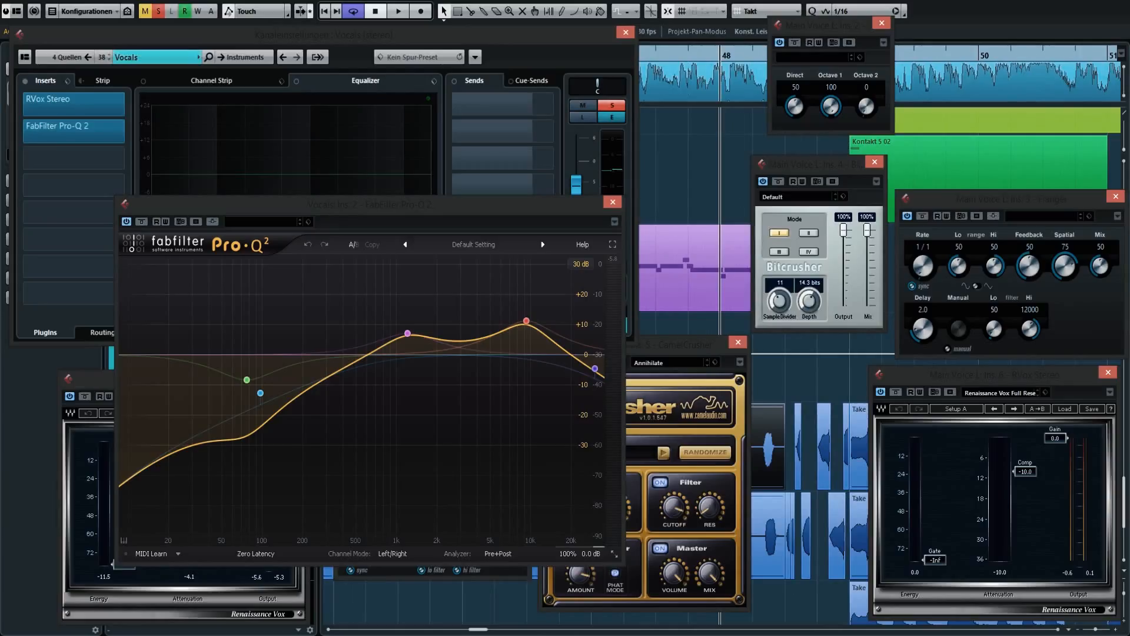
{"action": "left_click", "coordinate": [770, 537]}
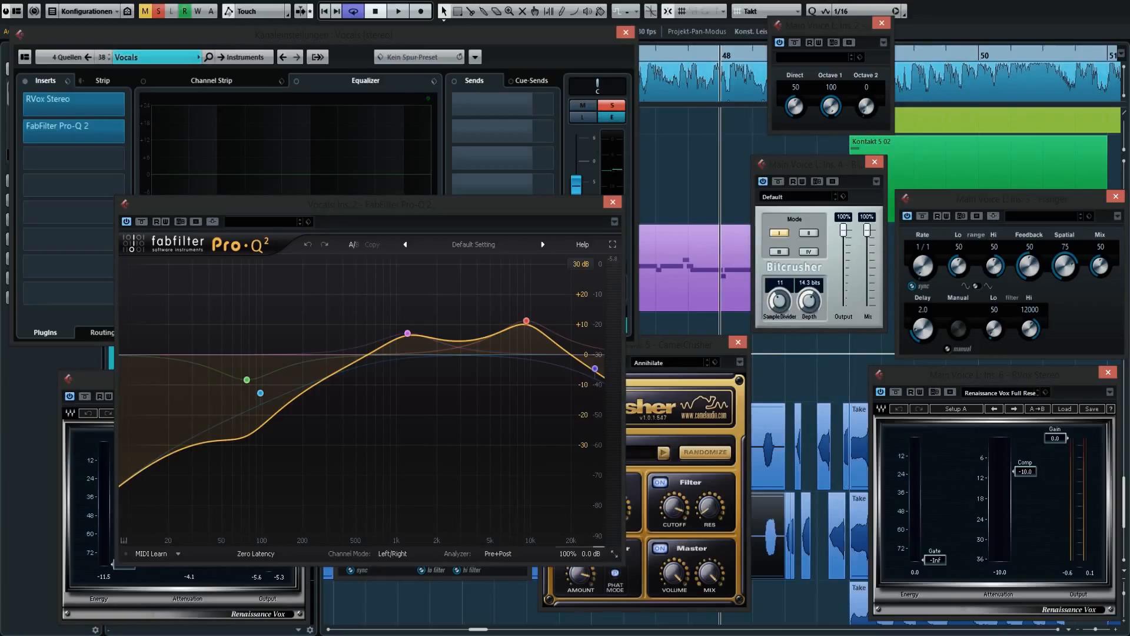
{"action": "key", "text": "space"}
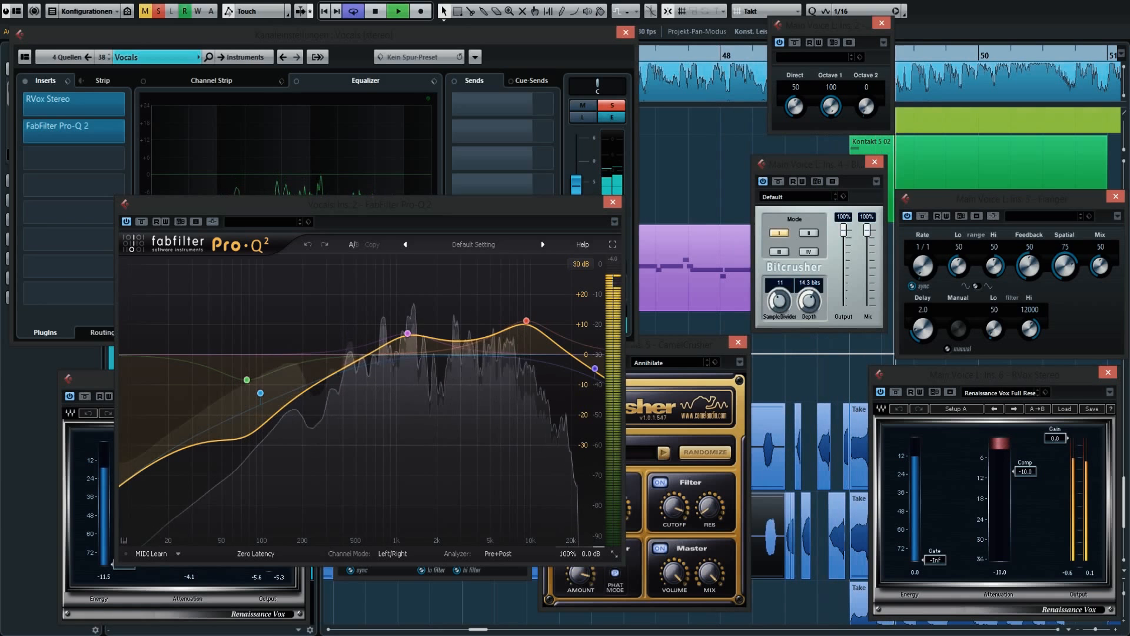
{"action": "key", "text": "space"}
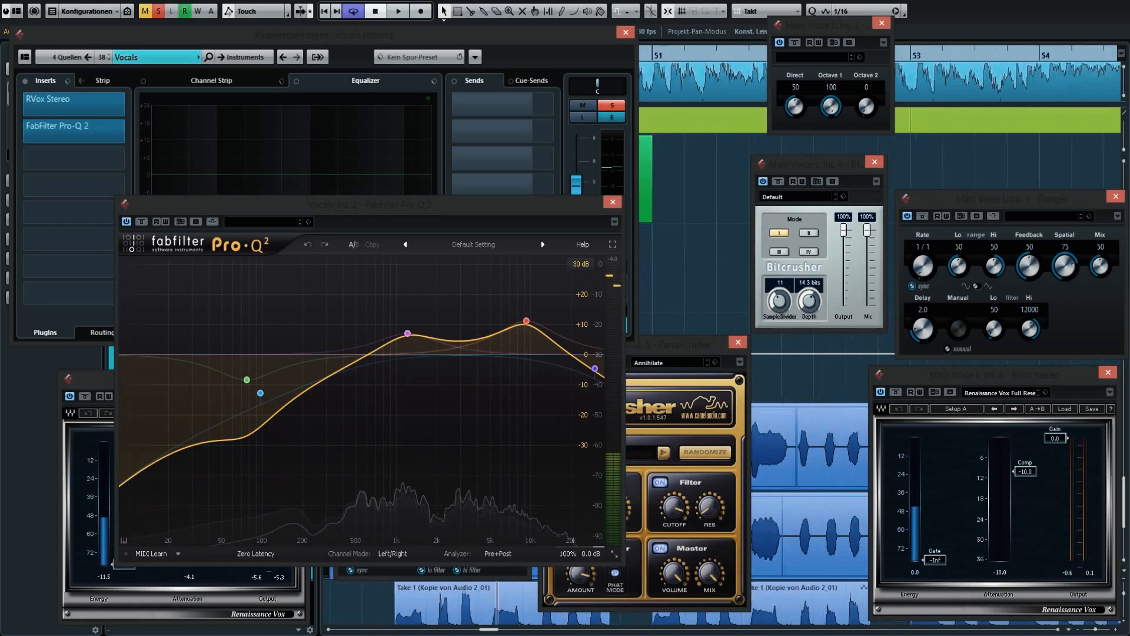